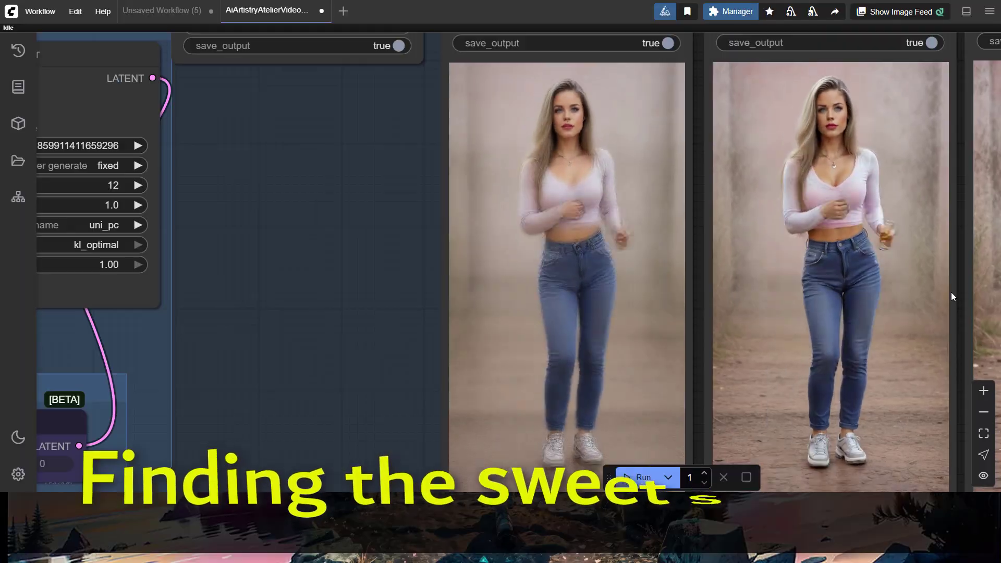
Look over the generated comparison videos beside the KSampler and Video Combine nodes
{"action": "scroll", "coordinate": [695, 305], "scroll_direction": "down", "scroll_amount": 10}
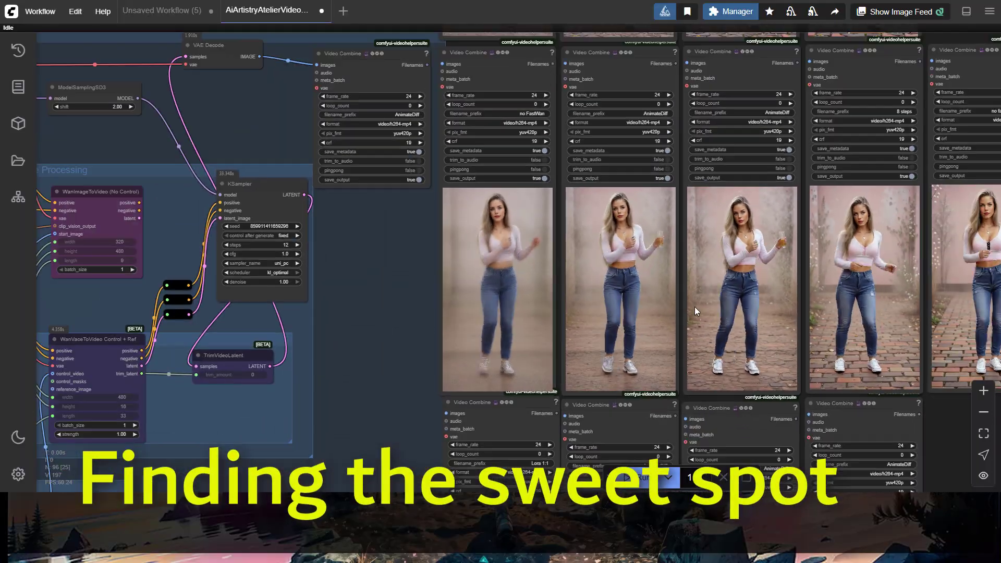
{"action": "scroll", "coordinate": [712, 369], "scroll_direction": "down", "scroll_amount": 8}
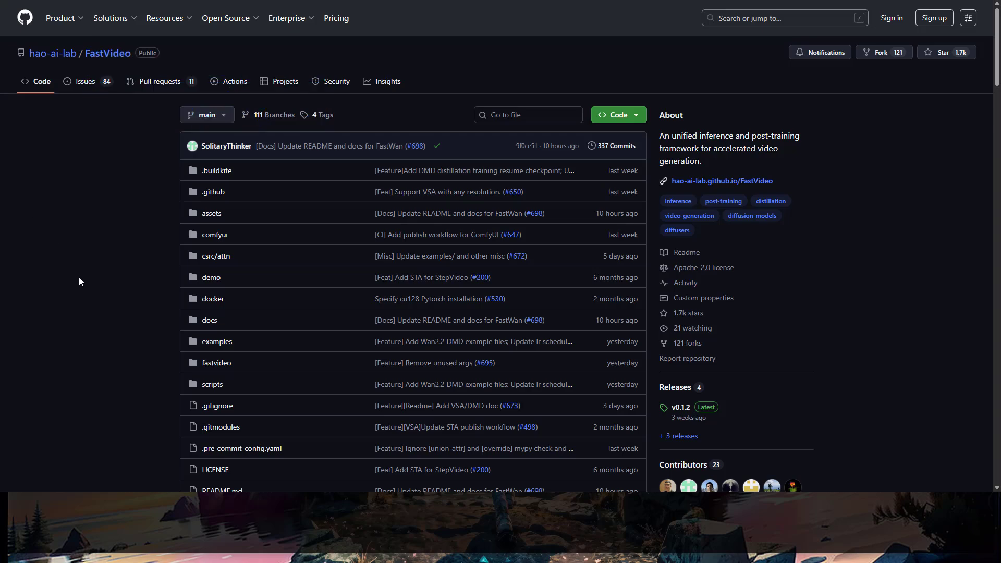
Read the FastVideo GitHub repository's README, including the FastWan vs Wan charts, news and key features
{"action": "scroll", "coordinate": [79, 277], "scroll_direction": "down", "scroll_amount": 7}
{"action": "scroll", "coordinate": [79, 274], "scroll_direction": "down", "scroll_amount": 3}
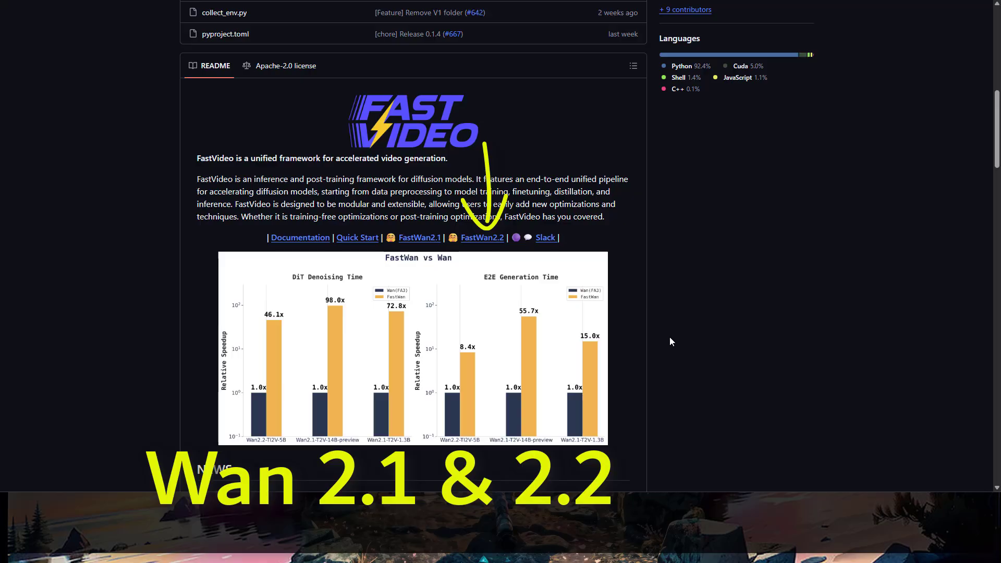
{"action": "scroll", "coordinate": [670, 337], "scroll_direction": "down", "scroll_amount": 4}
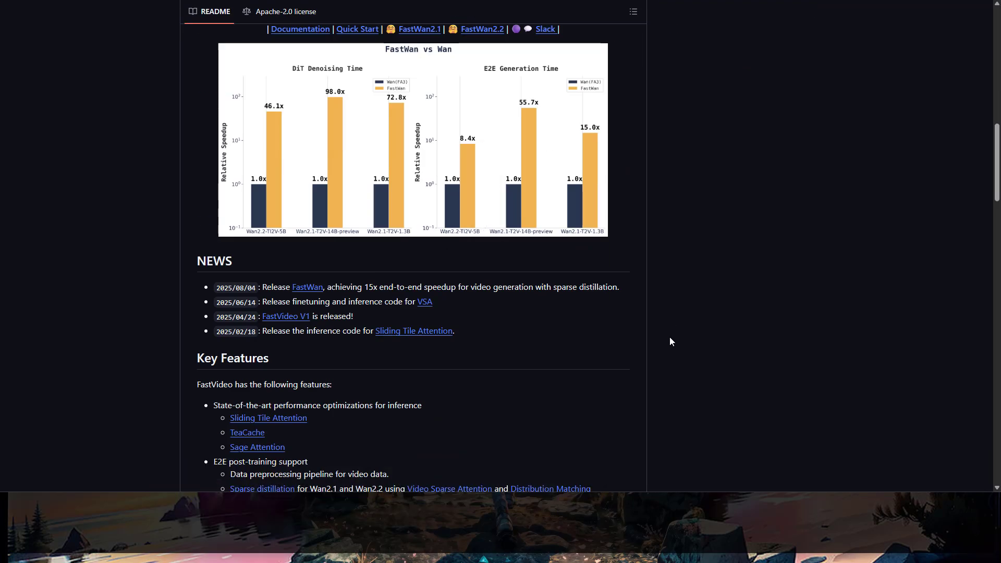
{"action": "scroll", "coordinate": [670, 337], "scroll_direction": "up", "scroll_amount": 12}
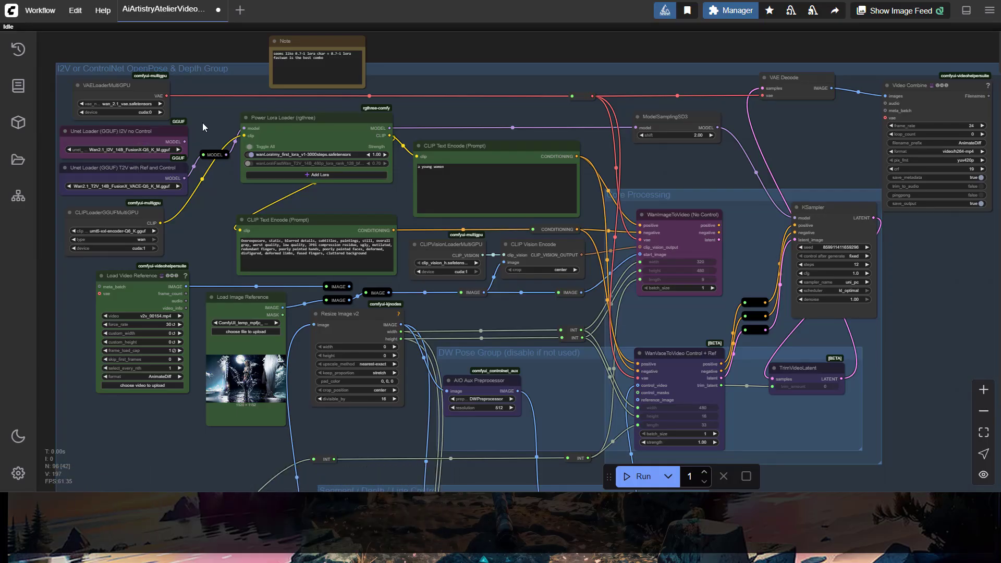
Enable the FastWan_T2V_14B_480p LoRA in the Power Lora Loader node
{"action": "scroll", "coordinate": [259, 197], "scroll_direction": "up", "scroll_amount": 2}
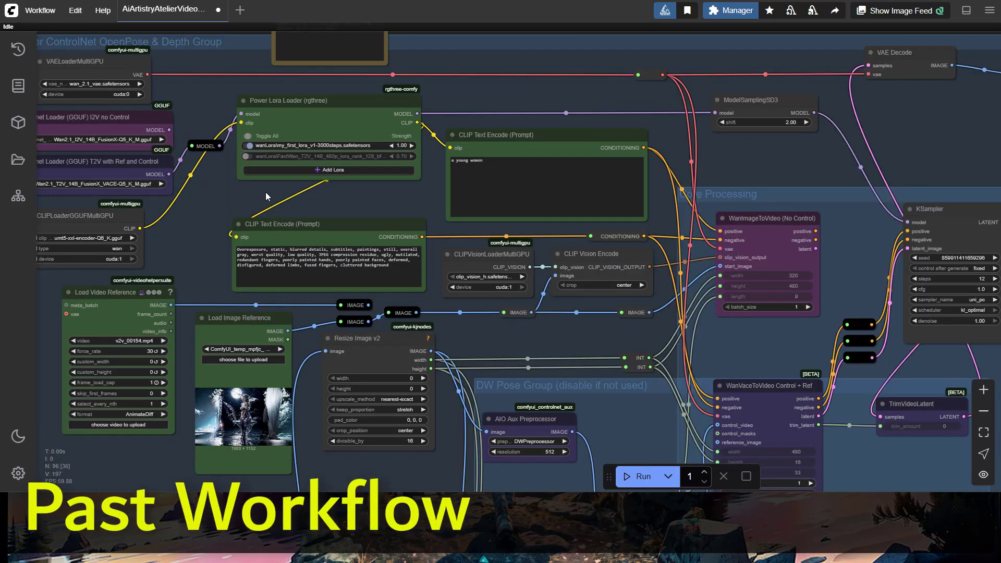
{"action": "scroll", "coordinate": [264, 187], "scroll_direction": "up", "scroll_amount": 2}
{"action": "left_click", "coordinate": [248, 150]}
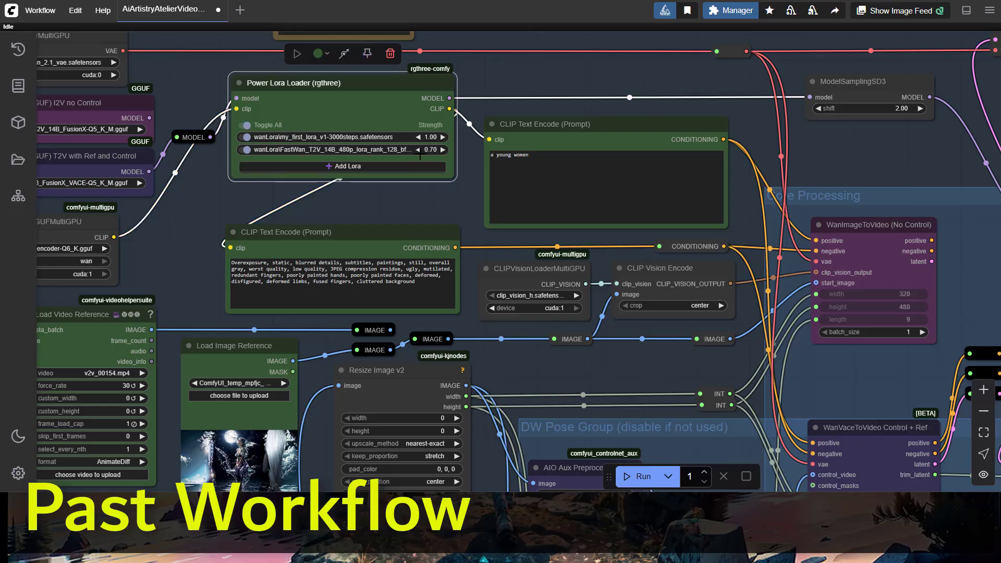
{"action": "scroll", "coordinate": [528, 78], "scroll_direction": "down", "scroll_amount": 3}
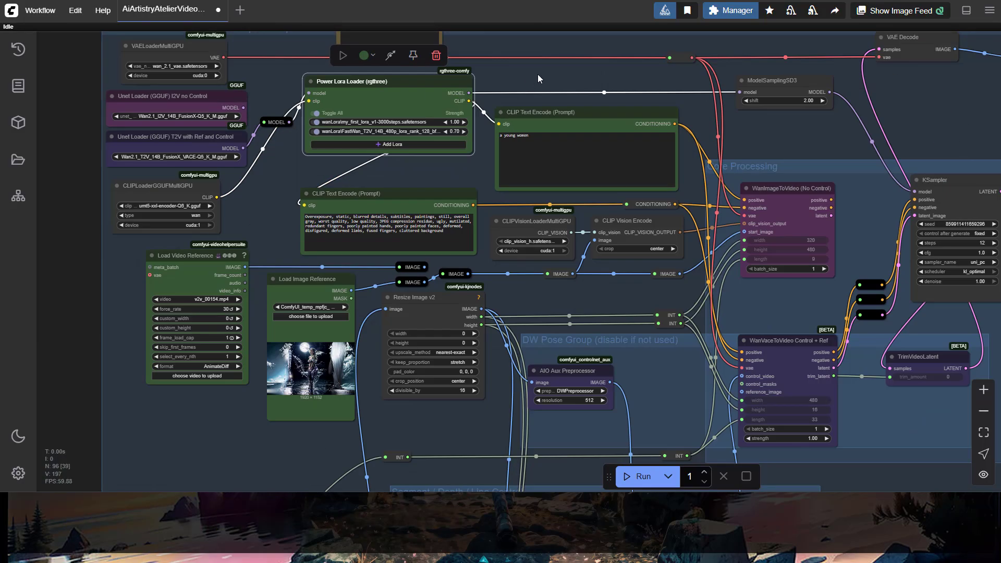
{"action": "left_click_drag", "start_coordinate": [538, 74], "coordinate": [468, 114]}
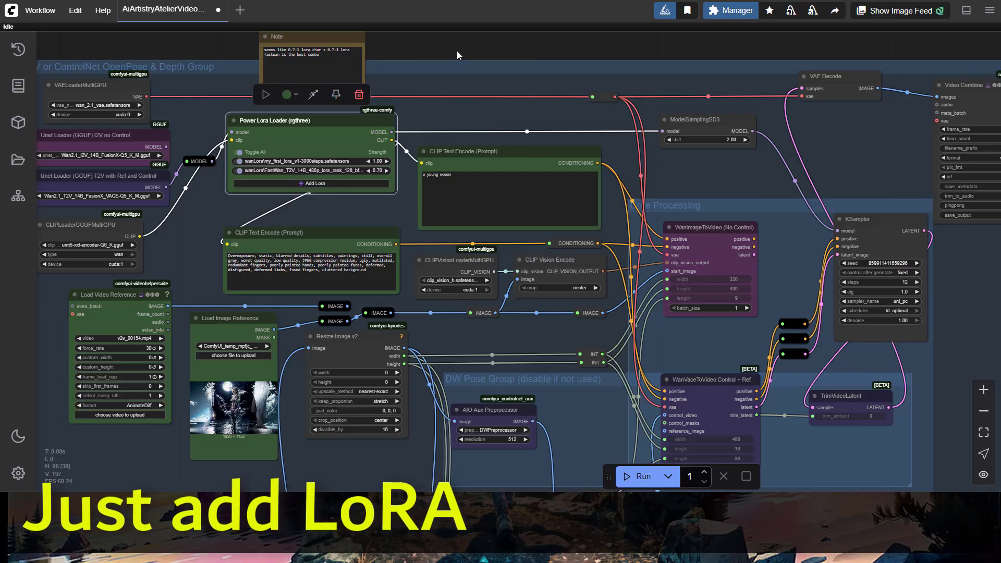
Examine how the Power Lora Loader connects to the model loaders, prompts and ModelSamplingSD3 in the workflow
{"action": "left_click_drag", "start_coordinate": [457, 51], "coordinate": [492, 52]}
{"action": "scroll", "coordinate": [530, 79], "scroll_direction": "down", "scroll_amount": 2}
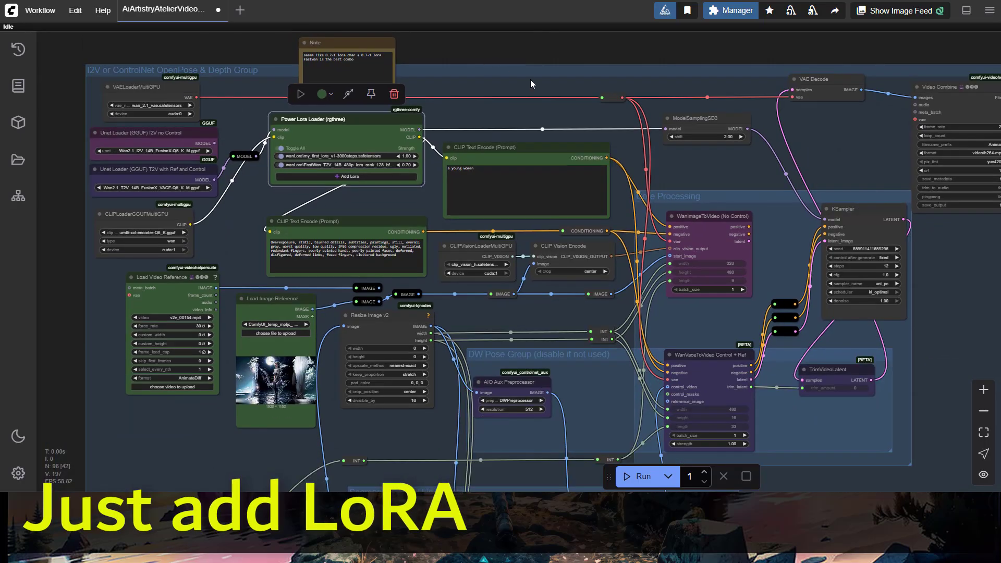
{"action": "scroll", "coordinate": [621, 66], "scroll_direction": "down", "scroll_amount": 1}
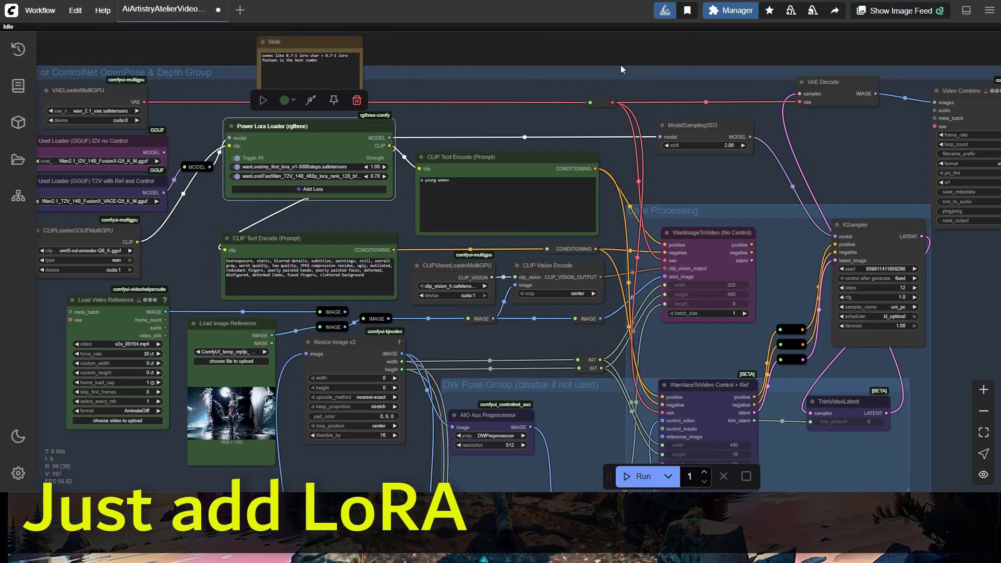
{"action": "scroll", "coordinate": [621, 65], "scroll_direction": "down", "scroll_amount": 1}
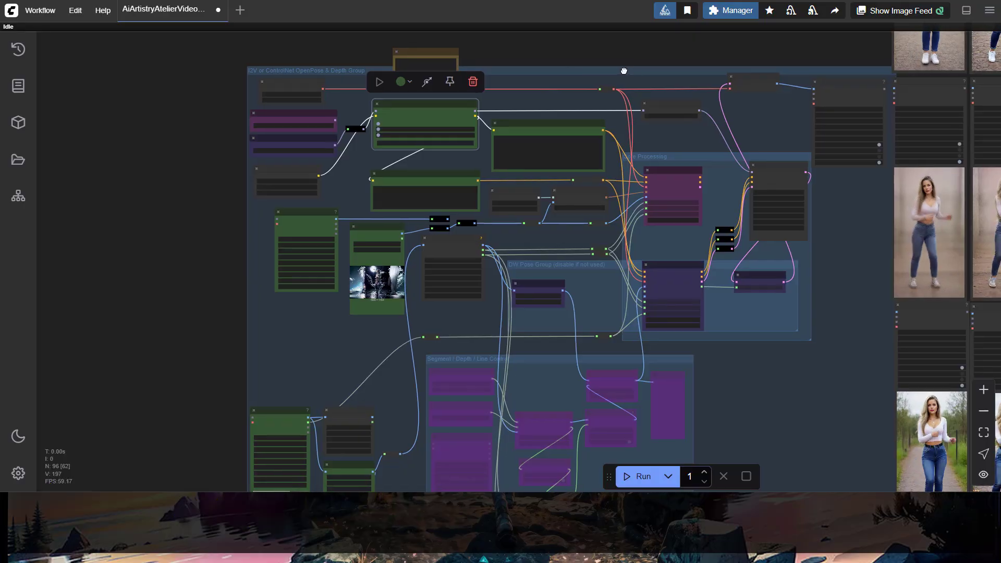
{"action": "left_click_drag", "start_coordinate": [622, 70], "coordinate": [570, 87]}
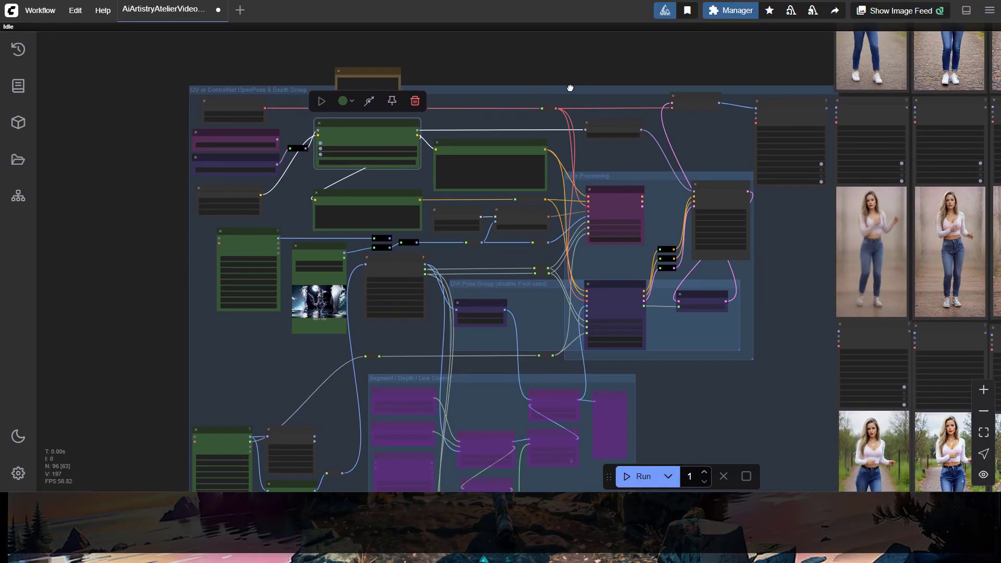
{"action": "scroll", "coordinate": [565, 92], "scroll_direction": "up", "scroll_amount": 2}
{"action": "scroll", "coordinate": [565, 89], "scroll_direction": "up", "scroll_amount": 1}
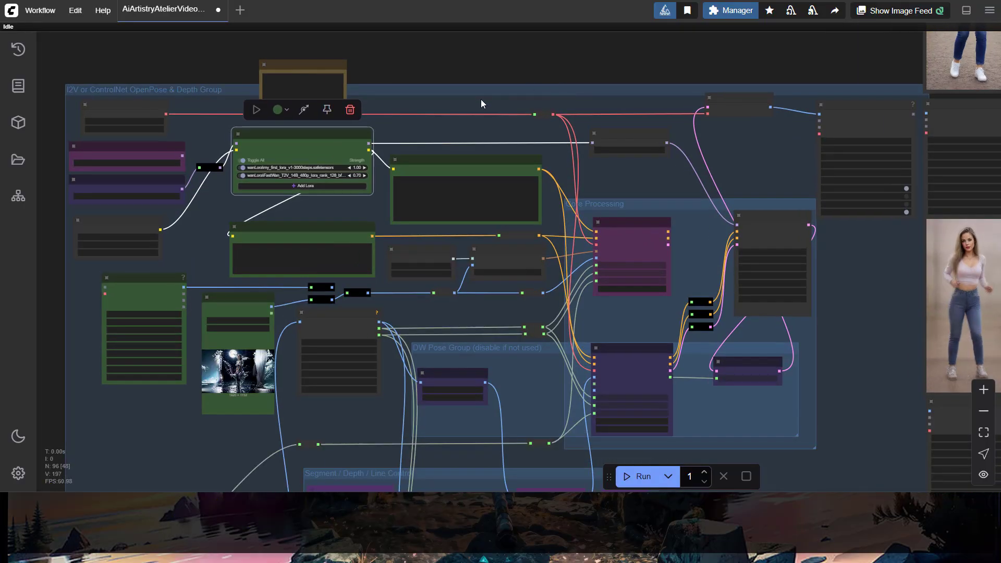
{"action": "left_click_drag", "start_coordinate": [468, 121], "coordinate": [555, 90]}
{"action": "scroll", "coordinate": [498, 114], "scroll_direction": "up", "scroll_amount": 2}
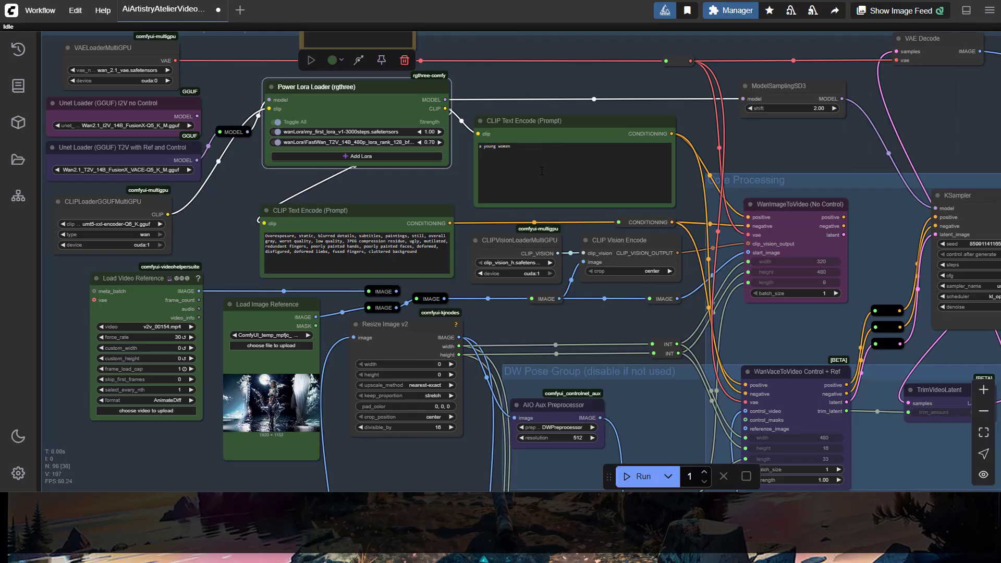
Review the workflow from the control video and reference inputs through the pose group, model loaders and Wan nodes to the KSampler and Video Combine
{"action": "left_click_drag", "start_coordinate": [567, 327], "coordinate": [528, 167]}
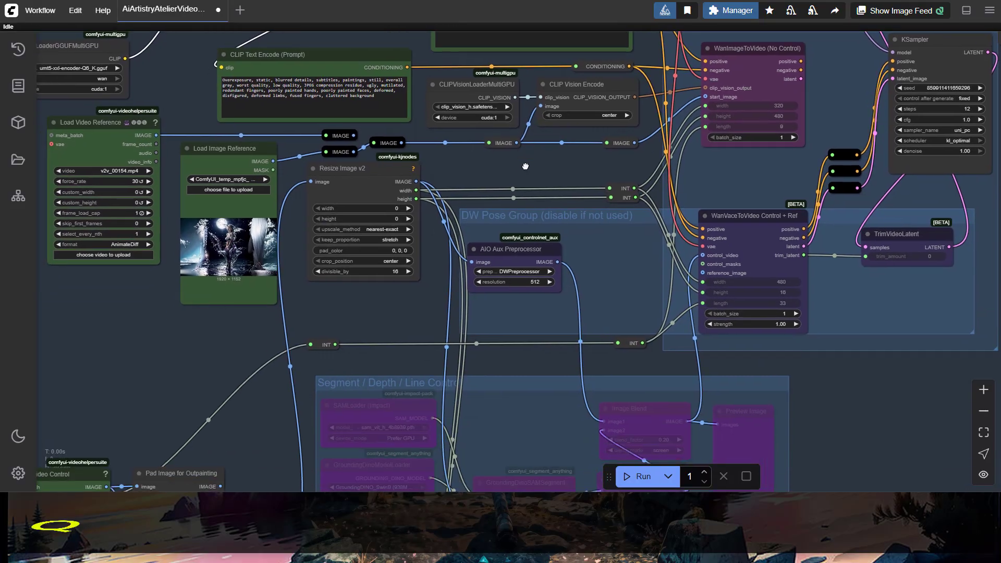
{"action": "scroll", "coordinate": [527, 167], "scroll_direction": "down", "scroll_amount": 3}
{"action": "scroll", "coordinate": [318, 374], "scroll_direction": "up", "scroll_amount": 3}
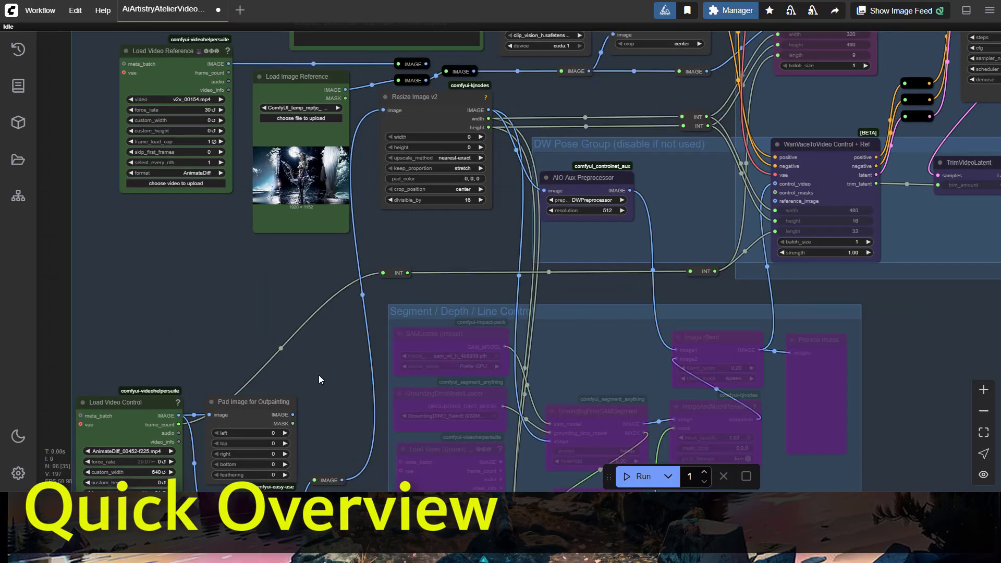
{"action": "left_click_drag", "start_coordinate": [292, 452], "coordinate": [438, 180]}
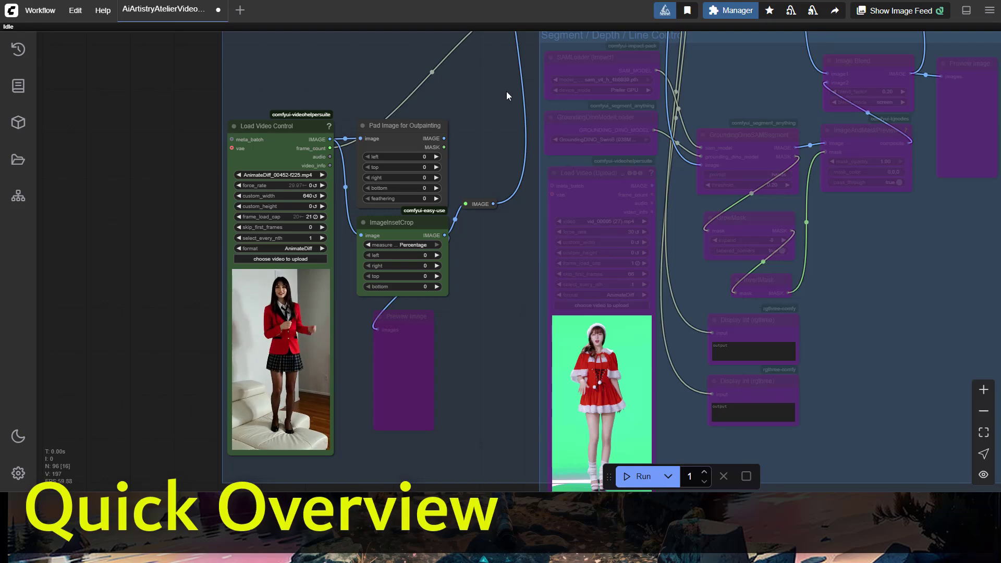
{"action": "left_click_drag", "start_coordinate": [471, 103], "coordinate": [308, 409]}
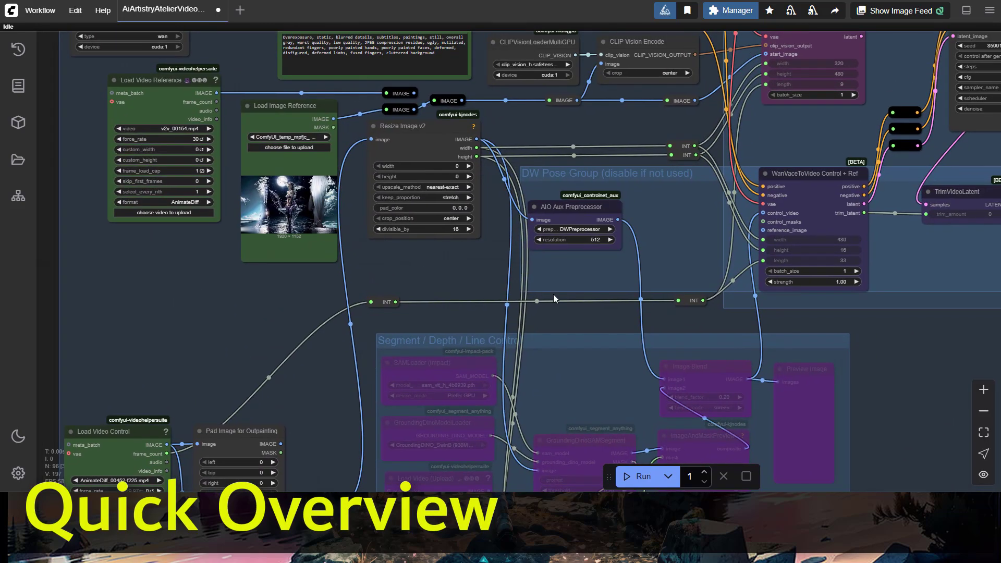
{"action": "left_click_drag", "start_coordinate": [682, 128], "coordinate": [582, 208]}
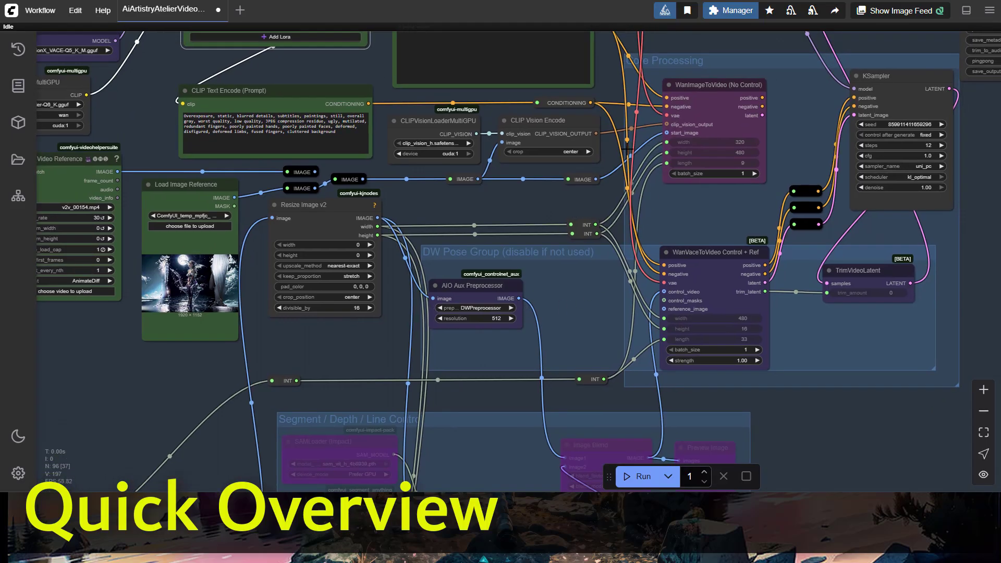
{"action": "left_click_drag", "start_coordinate": [546, 214], "coordinate": [555, 282]}
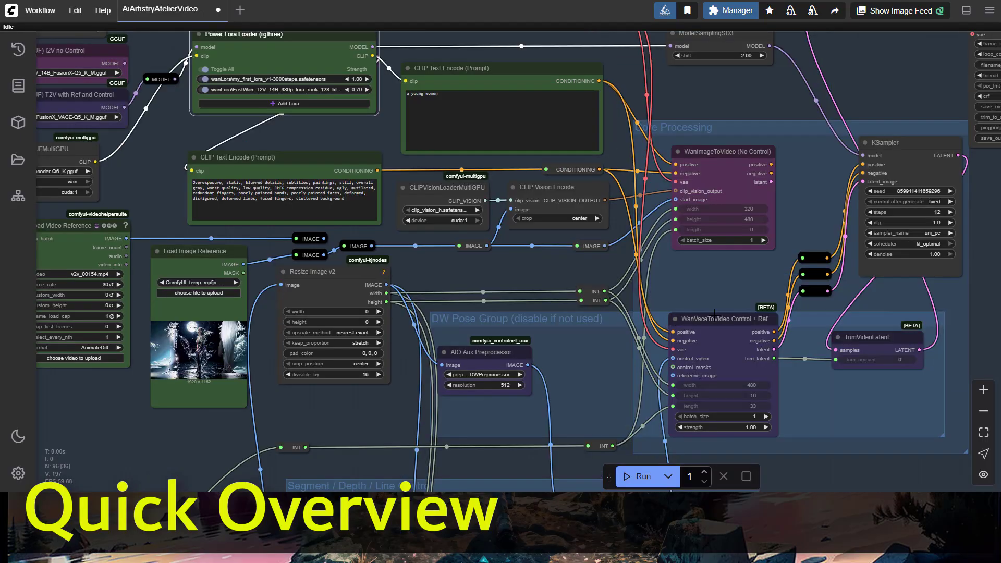
{"action": "left_click_drag", "start_coordinate": [462, 262], "coordinate": [548, 327]}
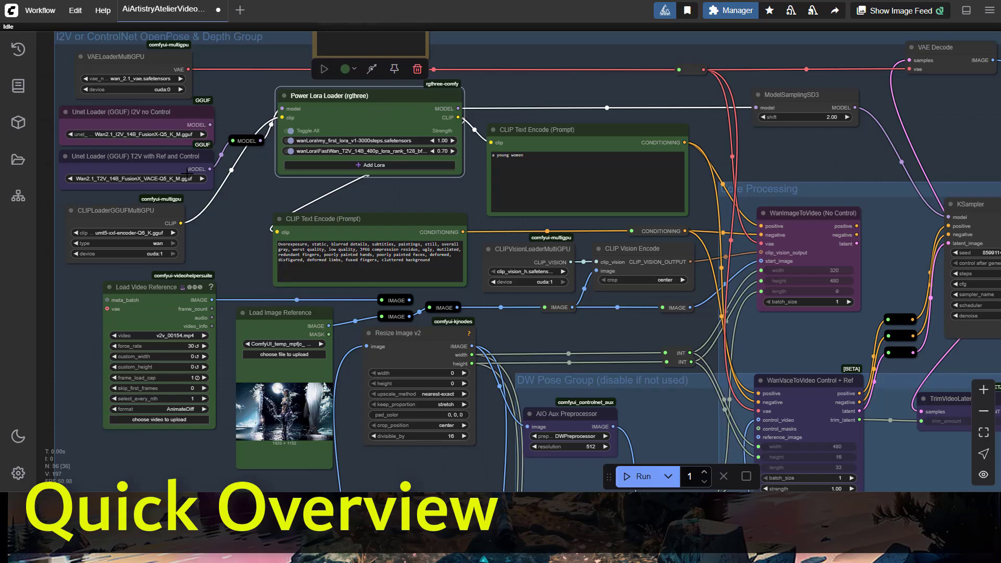
{"action": "left_click_drag", "start_coordinate": [265, 201], "coordinate": [148, 221]}
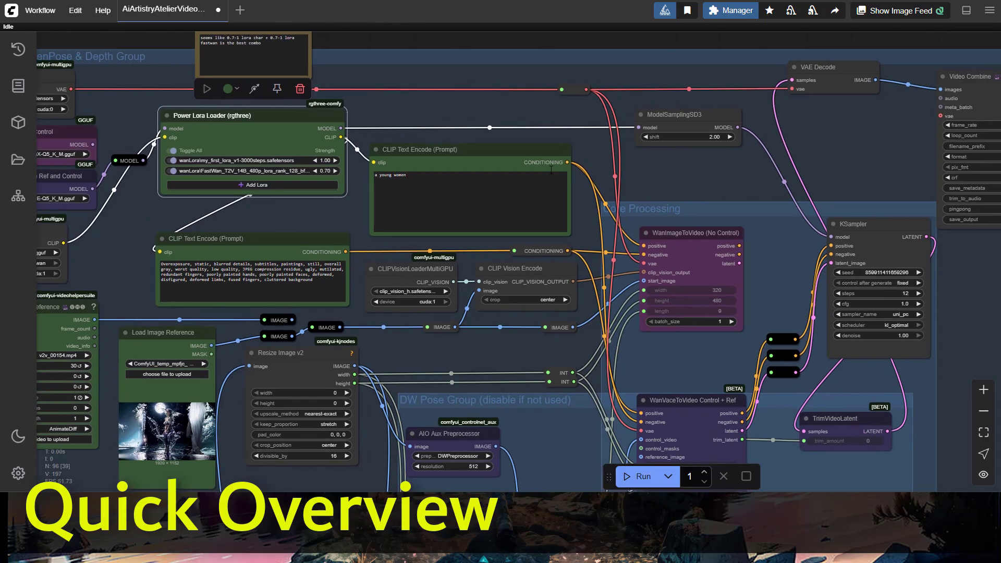
{"action": "left_click_drag", "start_coordinate": [694, 184], "coordinate": [464, 171]}
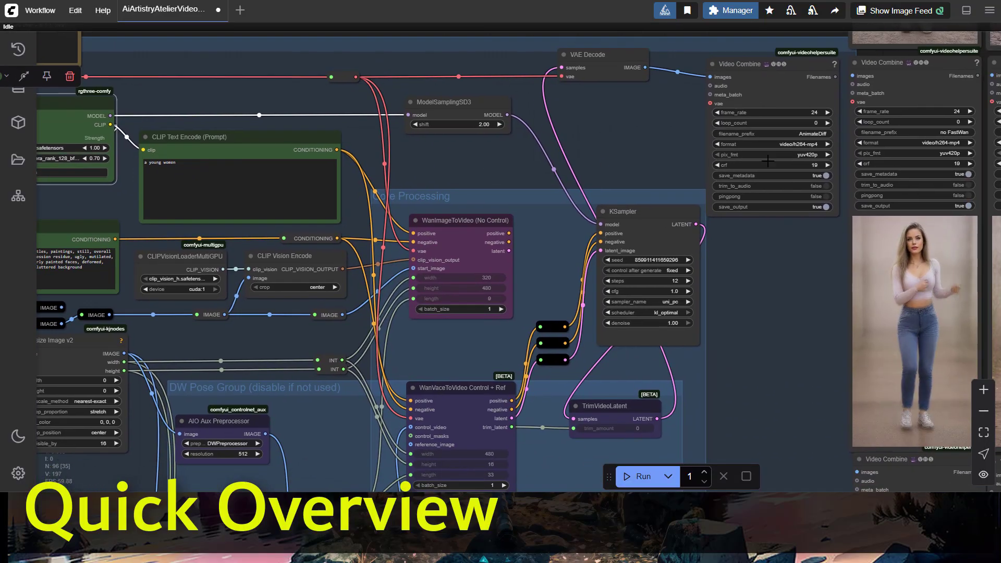
Examine the rows of test result videos stacked beside the workflow, starting with the uppermost rows
{"action": "scroll", "coordinate": [621, 124], "scroll_direction": "down", "scroll_amount": 5}
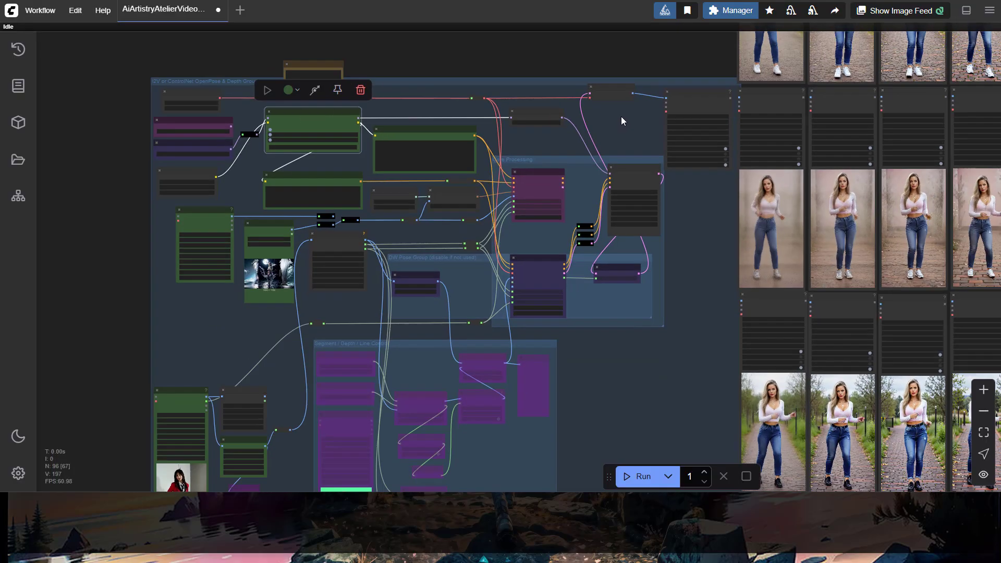
{"action": "scroll", "coordinate": [621, 116], "scroll_direction": "down", "scroll_amount": 6}
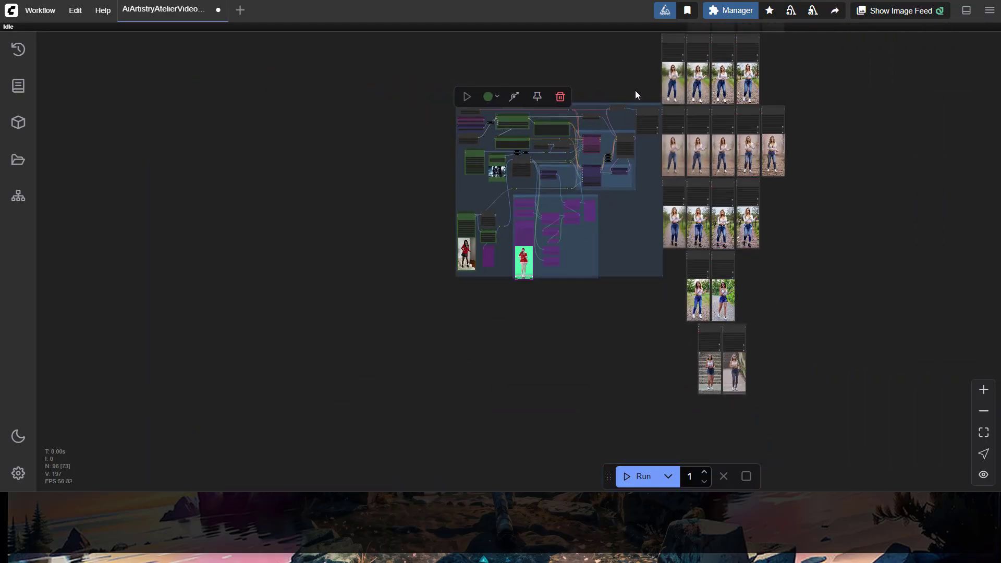
{"action": "mouse_move", "coordinate": [637, 66]}
{"action": "left_mouse_down"}
{"action": "mouse_move", "coordinate": [615, 128]}
{"action": "mouse_move", "coordinate": [605, 203]}
{"action": "left_mouse_up"}
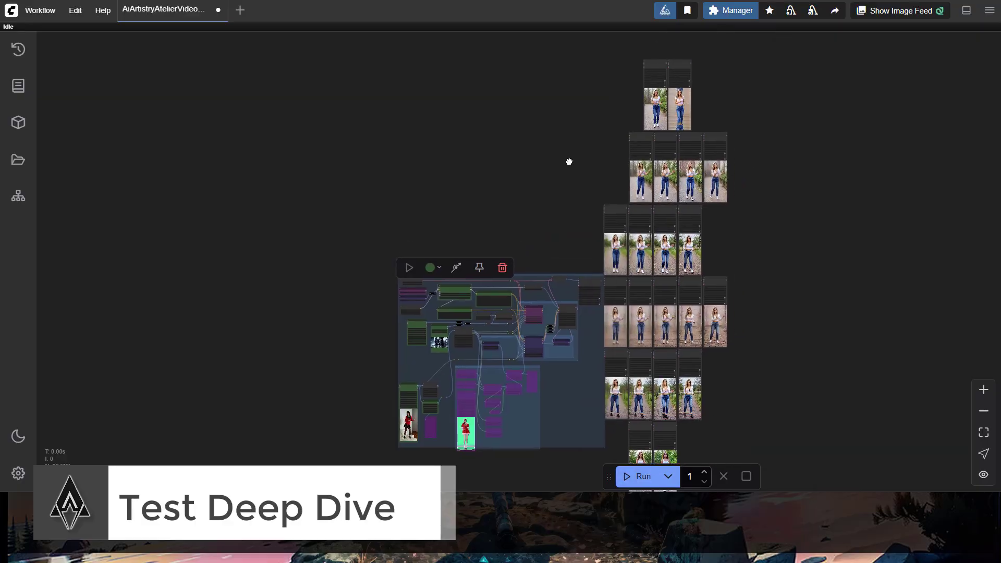
{"action": "scroll", "coordinate": [569, 164], "scroll_direction": "up", "scroll_amount": 3}
{"action": "left_click_drag", "start_coordinate": [569, 165], "coordinate": [504, 227]}
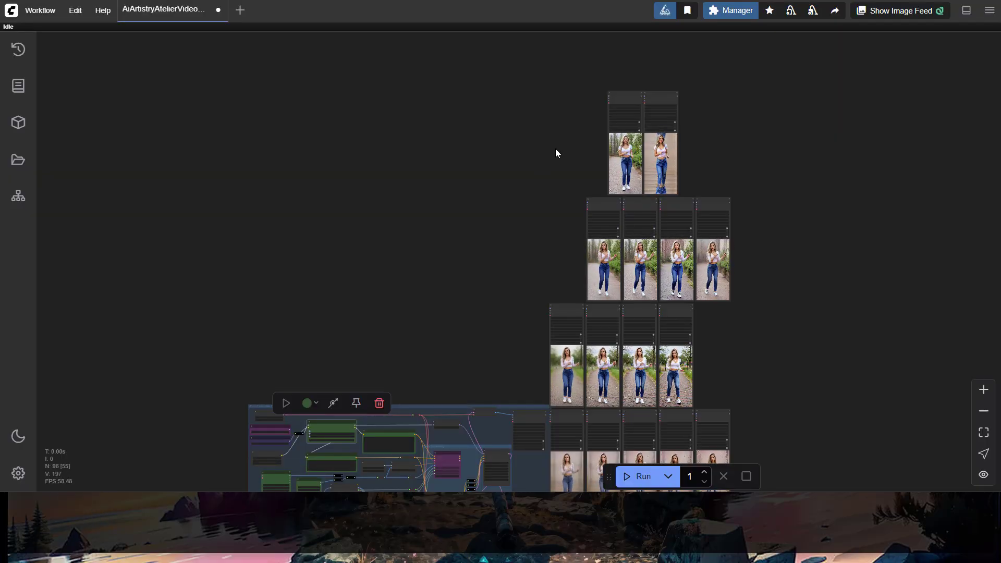
{"action": "scroll", "coordinate": [556, 148], "scroll_direction": "up", "scroll_amount": 2}
{"action": "scroll", "coordinate": [557, 151], "scroll_direction": "up", "scroll_amount": 1}
{"action": "left_click_drag", "start_coordinate": [564, 145], "coordinate": [521, 133]}
{"action": "scroll", "coordinate": [466, 201], "scroll_direction": "up", "scroll_amount": 2}
{"action": "scroll", "coordinate": [469, 202], "scroll_direction": "up", "scroll_amount": 2}
{"action": "scroll", "coordinate": [521, 132], "scroll_direction": "down", "scroll_amount": 5}
{"action": "left_click_drag", "start_coordinate": [449, 233], "coordinate": [640, 60]}
{"action": "scroll", "coordinate": [599, 141], "scroll_direction": "down", "scroll_amount": 3}
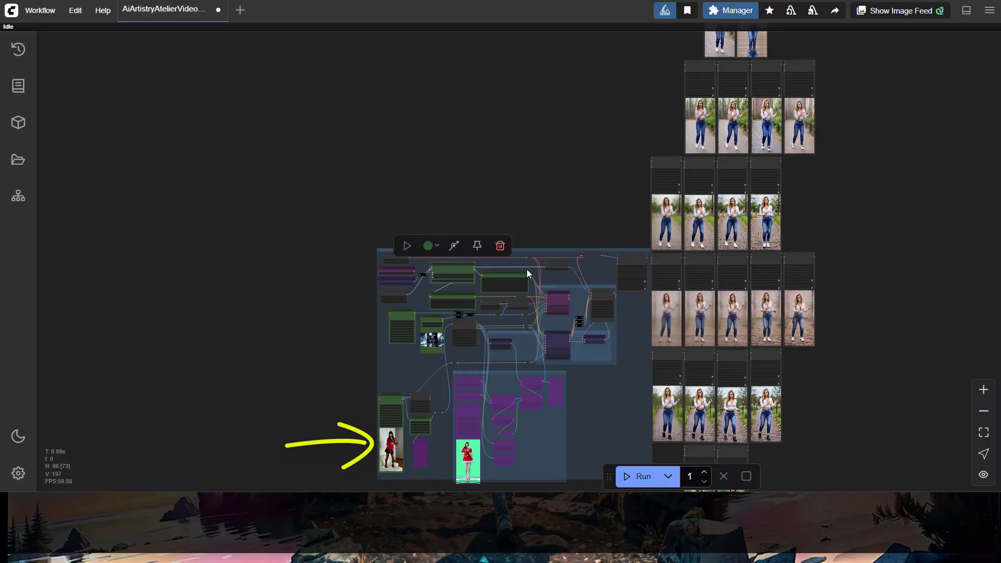
Inspect the LoRA strengths in the Power Lora Loader, the positive prompt and the note above them
{"action": "scroll", "coordinate": [465, 298], "scroll_direction": "up", "scroll_amount": 3}
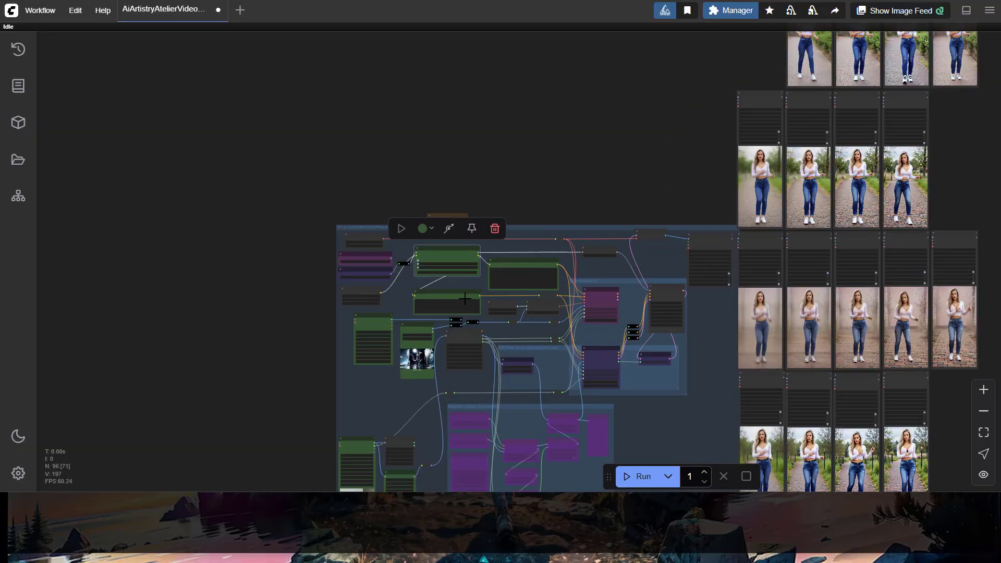
{"action": "scroll", "coordinate": [465, 298], "scroll_direction": "up", "scroll_amount": 6}
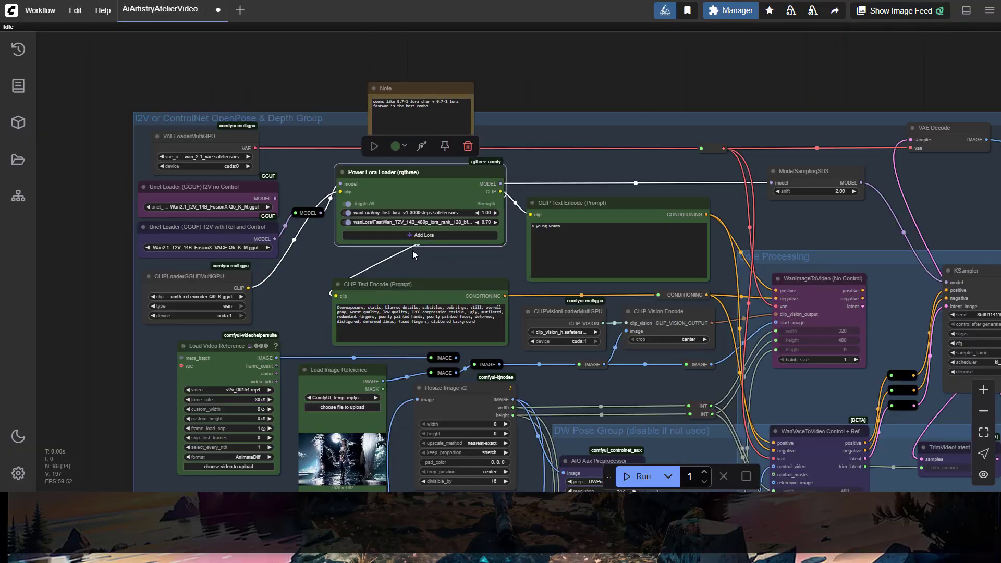
{"action": "scroll", "coordinate": [482, 259], "scroll_direction": "down", "scroll_amount": 8}
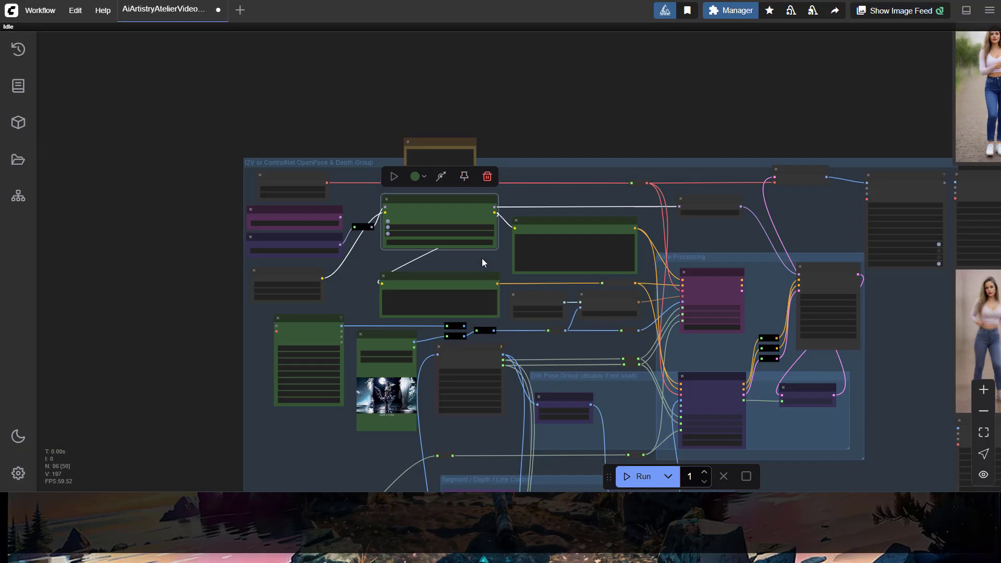
{"action": "scroll", "coordinate": [482, 258], "scroll_direction": "up", "scroll_amount": 3}
{"action": "scroll", "coordinate": [482, 258], "scroll_direction": "up", "scroll_amount": 10}
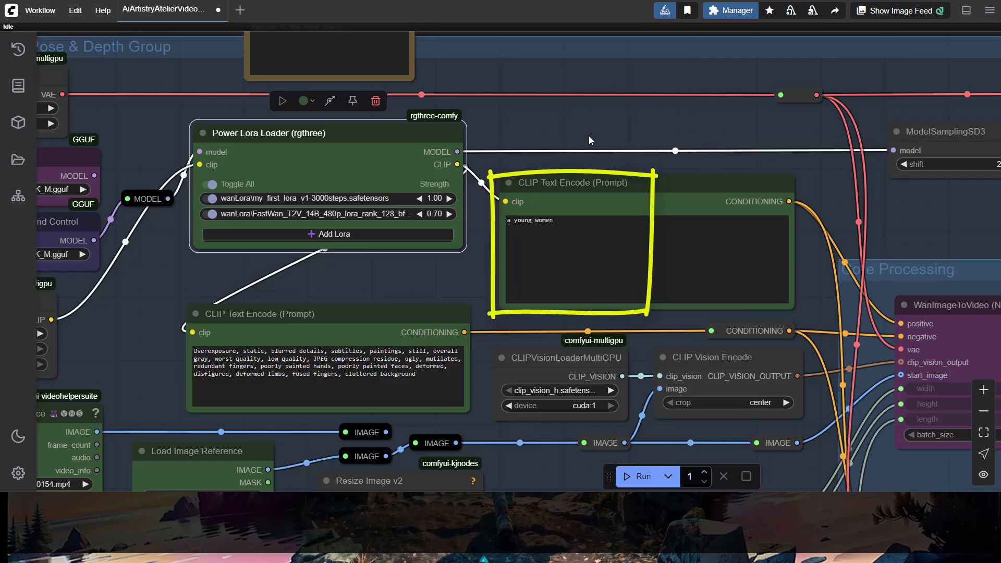
{"action": "scroll", "coordinate": [589, 136], "scroll_direction": "down", "scroll_amount": 3}
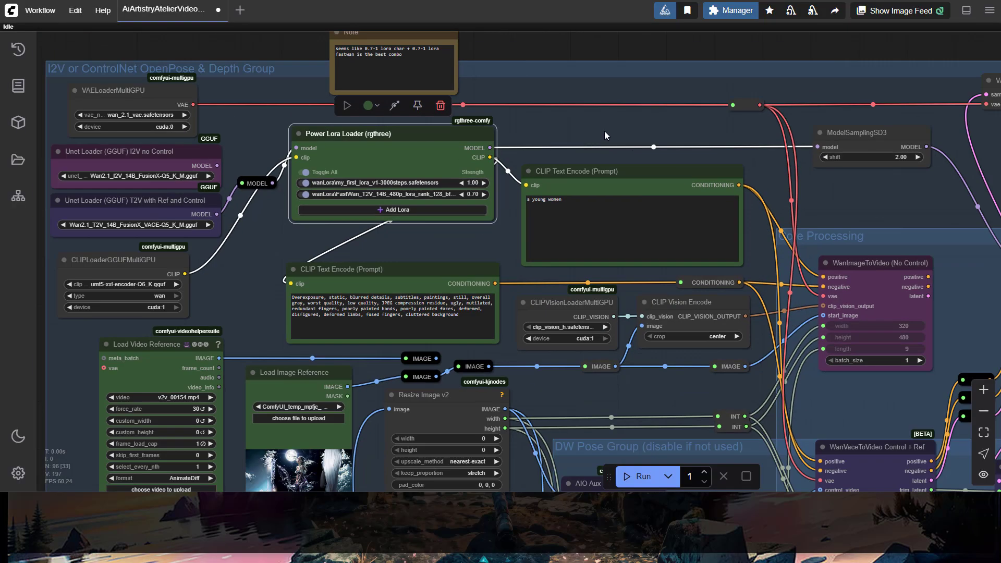
{"action": "left_click_drag", "start_coordinate": [587, 146], "coordinate": [533, 189]}
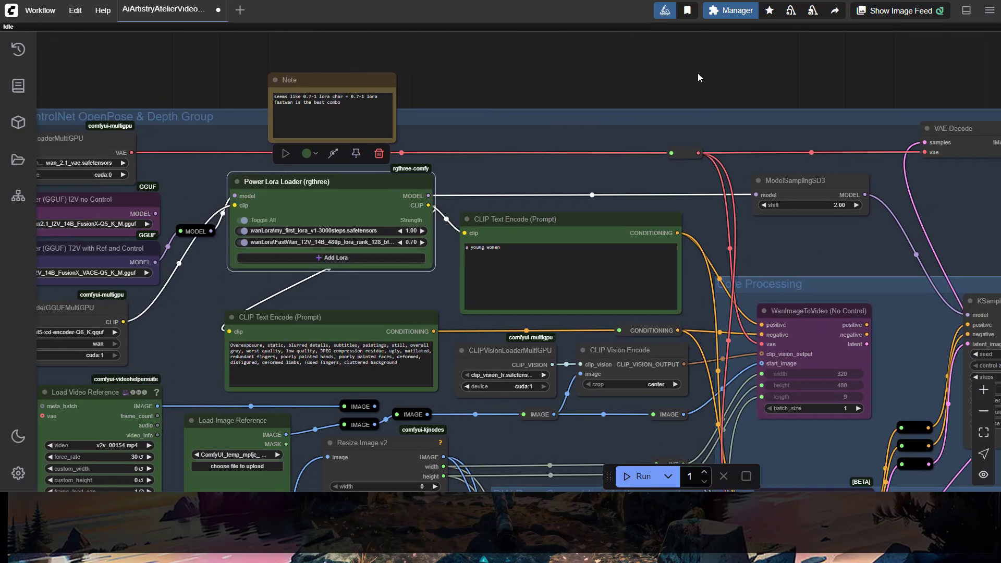
Compare the two videos in the uppermost result row, "4 step, lora 0.7/0.7 vae32fp" and "w1280"
{"action": "scroll", "coordinate": [699, 79], "scroll_direction": "down", "scroll_amount": 5}
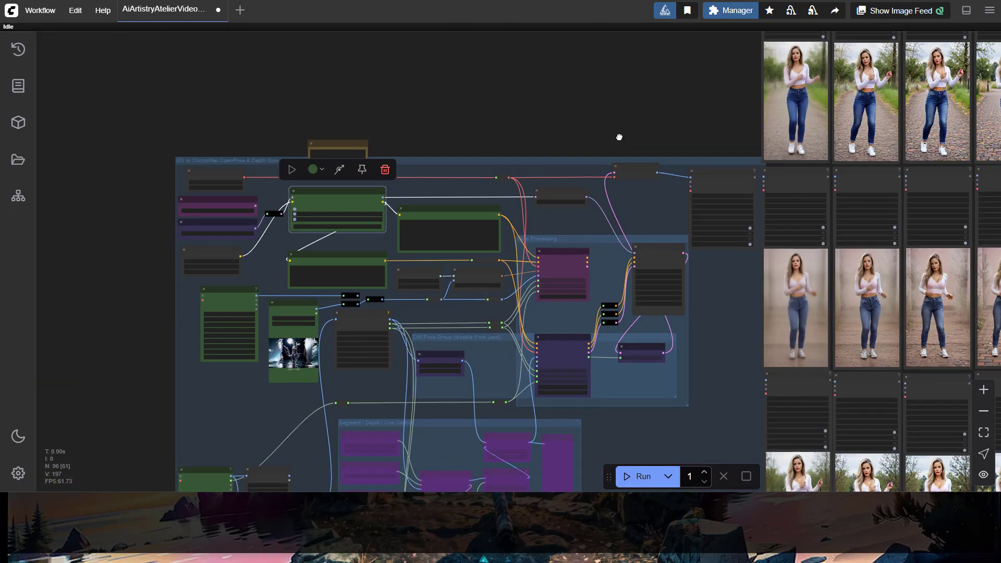
{"action": "left_click_drag", "start_coordinate": [618, 130], "coordinate": [339, 297]}
{"action": "scroll", "coordinate": [345, 271], "scroll_direction": "down", "scroll_amount": 6}
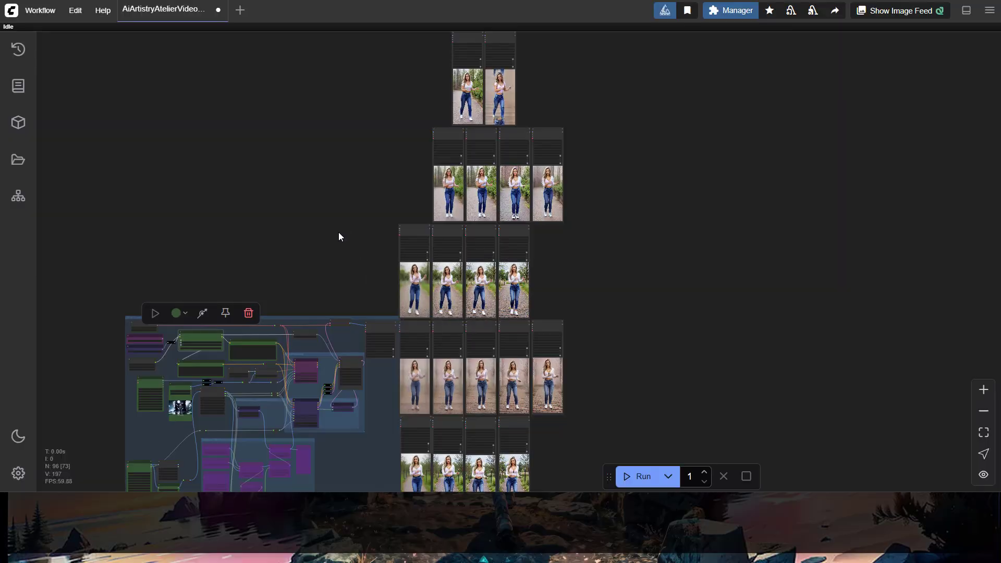
{"action": "left_click_drag", "start_coordinate": [339, 237], "coordinate": [318, 275]}
{"action": "scroll", "coordinate": [409, 112], "scroll_direction": "up", "scroll_amount": 6}
{"action": "left_click_drag", "start_coordinate": [408, 111], "coordinate": [390, 147]}
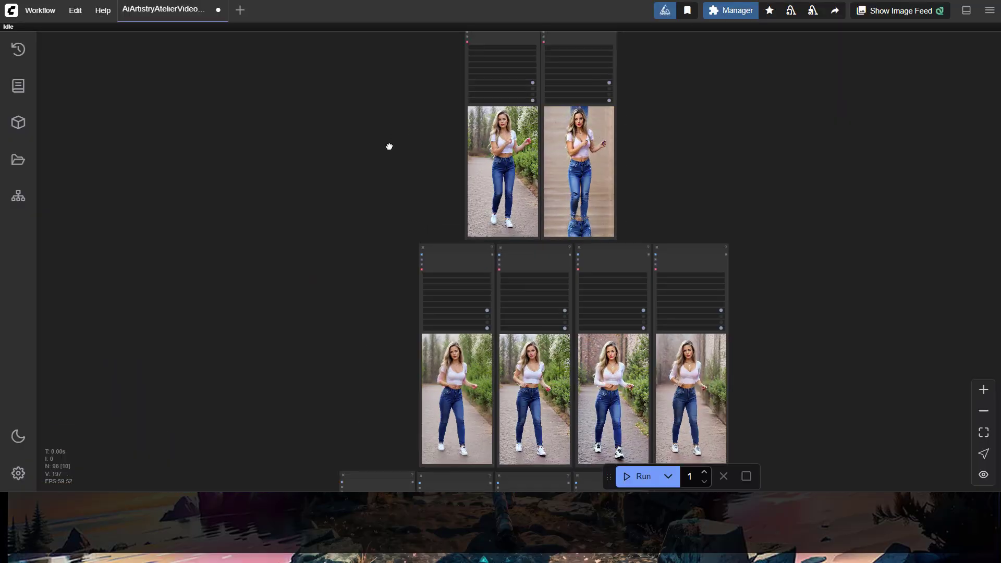
{"action": "scroll", "coordinate": [348, 189], "scroll_direction": "up", "scroll_amount": 5}
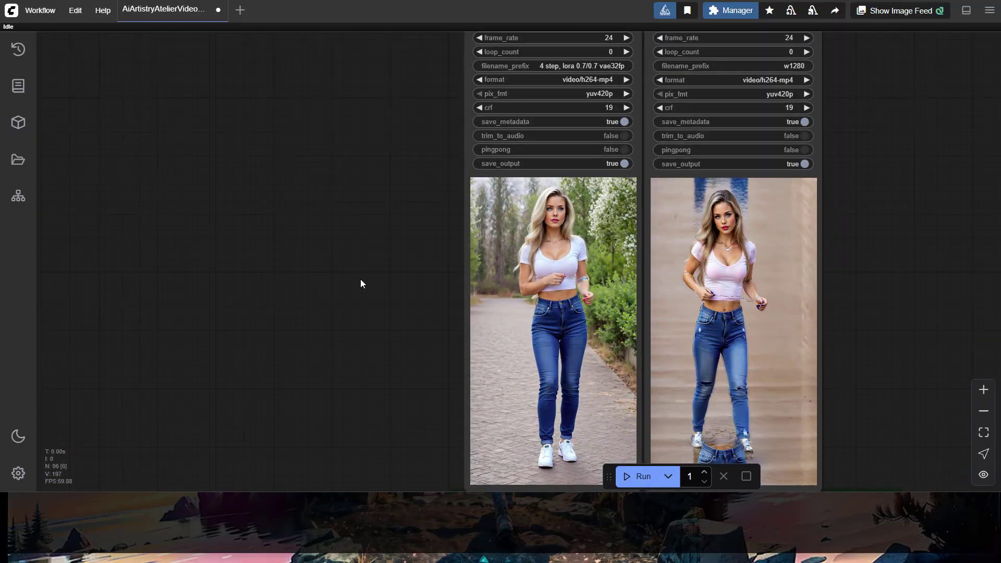
{"action": "left_click_drag", "start_coordinate": [361, 280], "coordinate": [320, 249]}
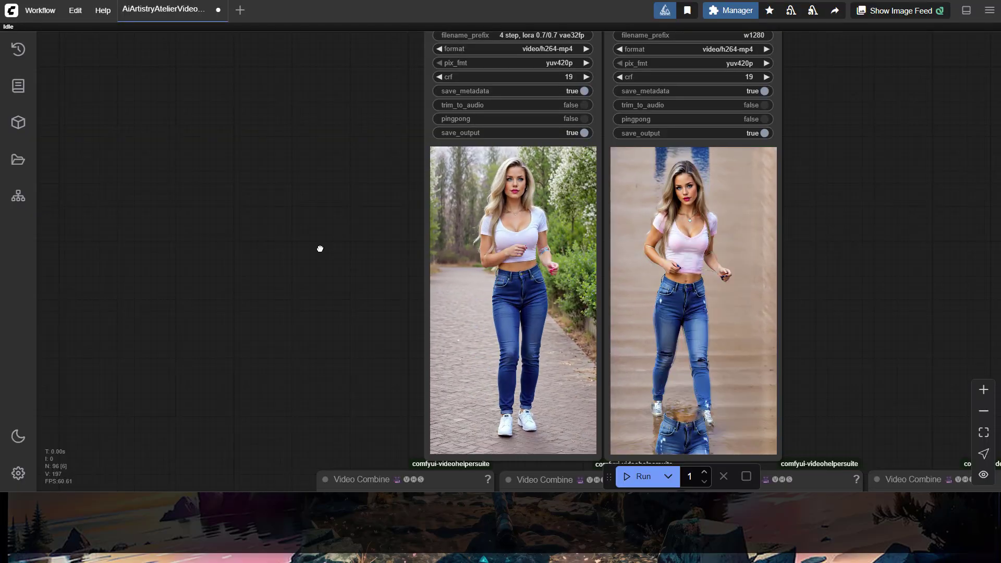
{"action": "left_click_drag", "start_coordinate": [321, 248], "coordinate": [293, 257]}
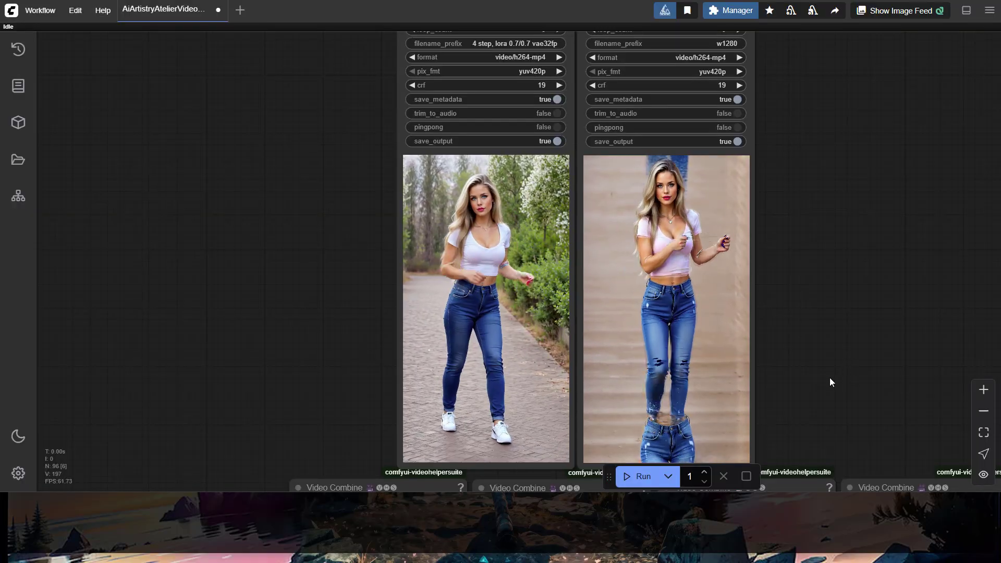
{"action": "scroll", "coordinate": [829, 372], "scroll_direction": "up", "scroll_amount": 2}
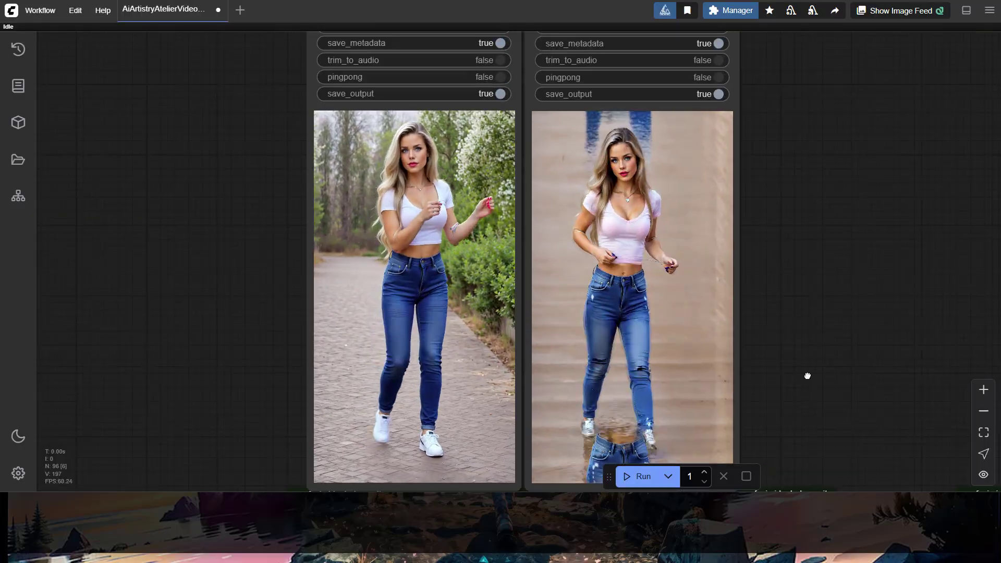
Examine the second result row's four videos, from "lora 0.7/0.7 960w" to "lora 1:0.5", together with their filename prefixes
{"action": "left_click_drag", "start_coordinate": [808, 385], "coordinate": [868, 183]}
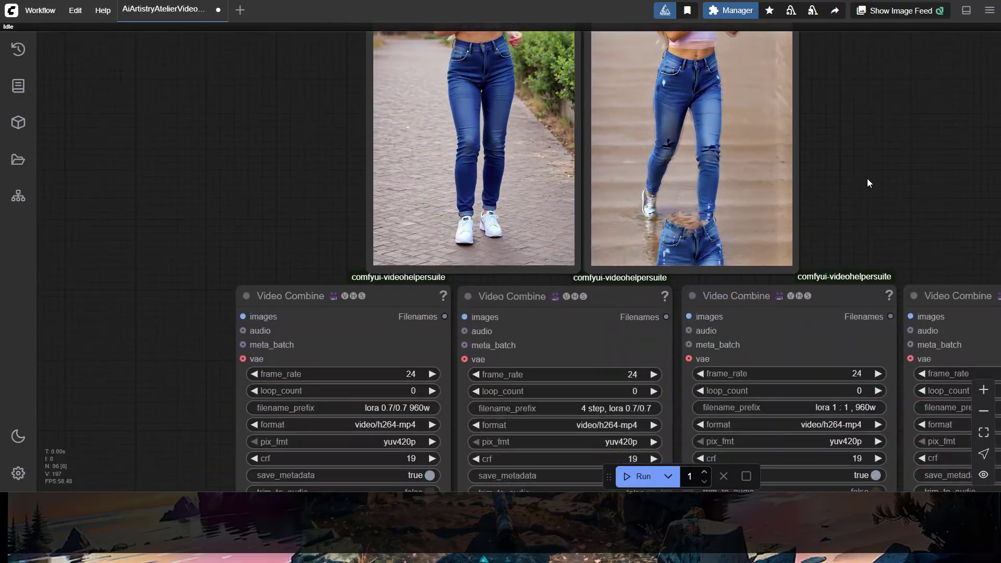
{"action": "scroll", "coordinate": [848, 281], "scroll_direction": "down", "scroll_amount": 1}
{"action": "scroll", "coordinate": [813, 235], "scroll_direction": "down", "scroll_amount": 3}
{"action": "left_click_drag", "start_coordinate": [806, 260], "coordinate": [673, 98]}
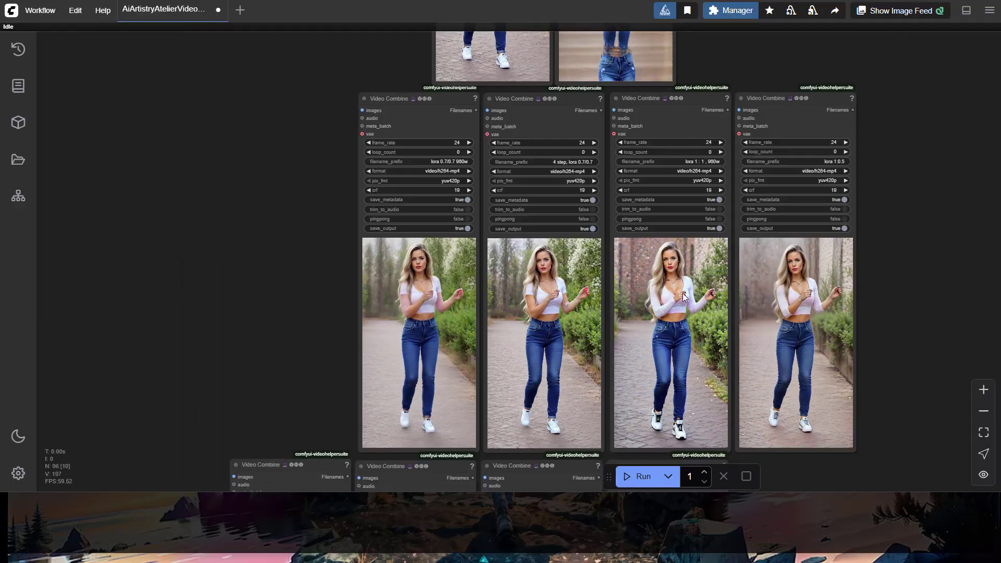
{"action": "scroll", "coordinate": [684, 297], "scroll_direction": "up", "scroll_amount": 2}
{"action": "left_click_drag", "start_coordinate": [694, 273], "coordinate": [570, 214]}
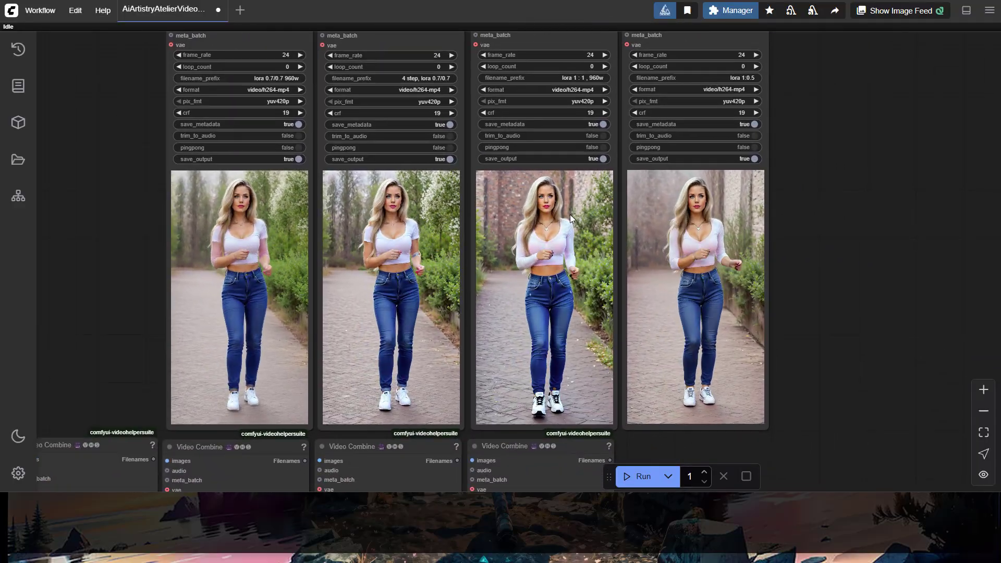
{"action": "scroll", "coordinate": [505, 234], "scroll_direction": "up", "scroll_amount": 2}
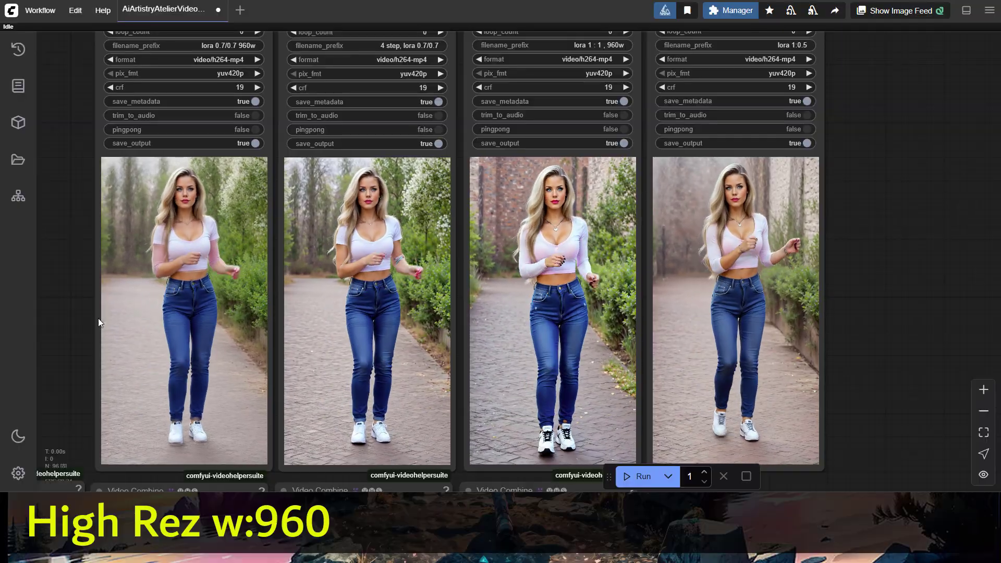
{"action": "scroll", "coordinate": [70, 304], "scroll_direction": "up", "scroll_amount": 2}
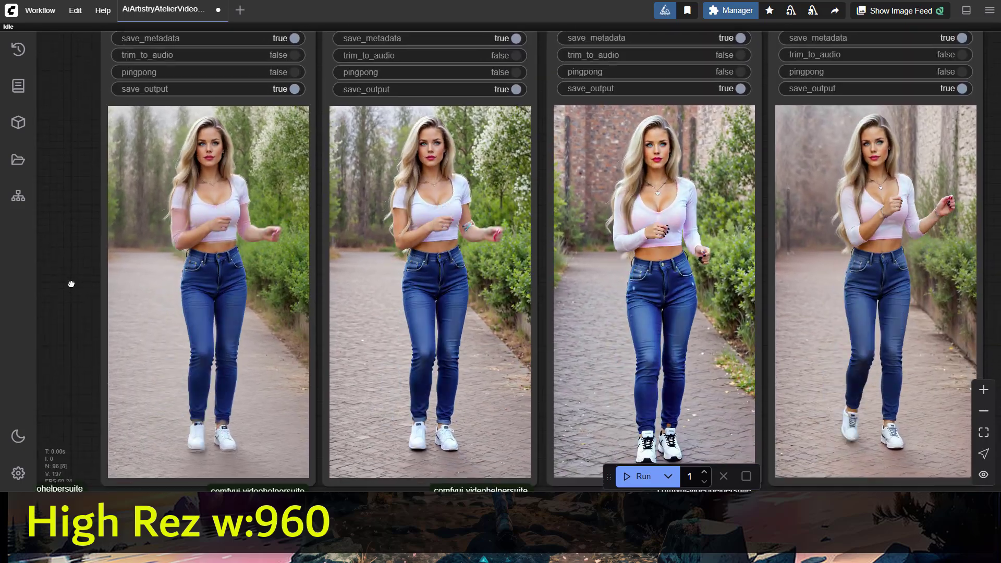
{"action": "left_click_drag", "start_coordinate": [71, 285], "coordinate": [68, 277]}
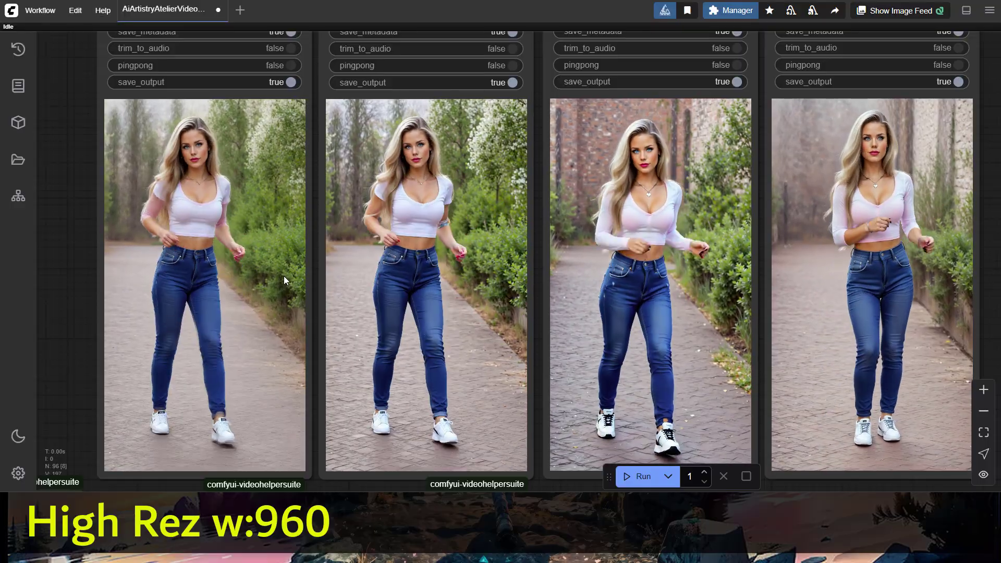
Compare the "lora 0.7/0.7 960w" video with the "4 step, lora 0.7/0.7" video in the second result row
{"action": "scroll", "coordinate": [284, 269], "scroll_direction": "down", "scroll_amount": 2}
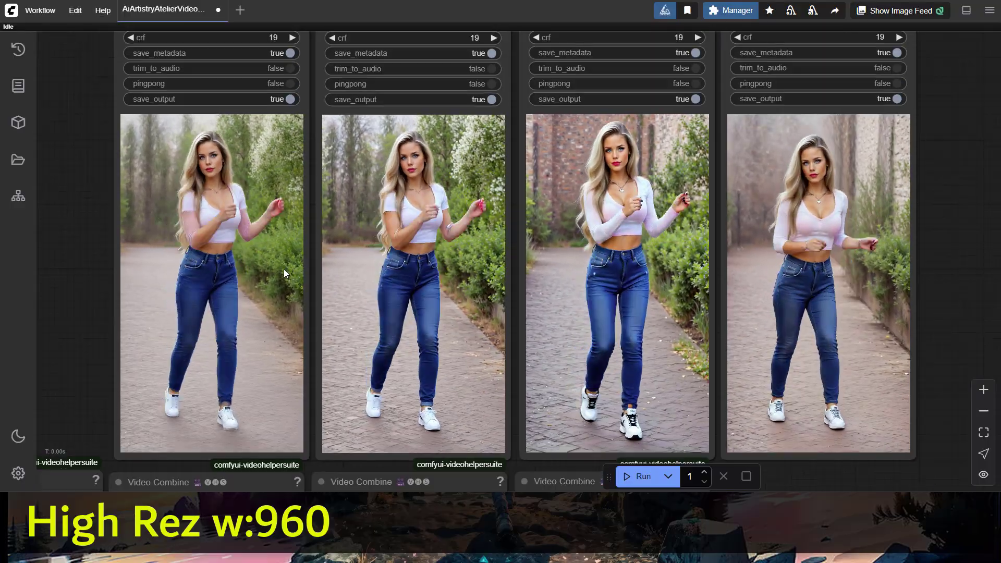
{"action": "left_click_drag", "start_coordinate": [99, 143], "coordinate": [82, 163]}
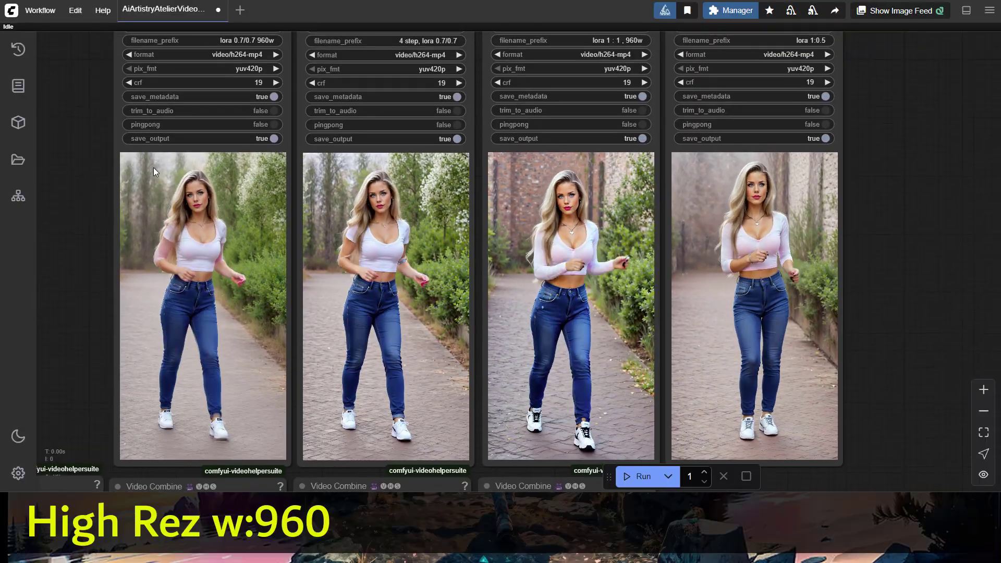
{"action": "scroll", "coordinate": [57, 197], "scroll_direction": "down", "scroll_amount": 1}
{"action": "scroll", "coordinate": [57, 196], "scroll_direction": "down", "scroll_amount": 2}
{"action": "left_click_drag", "start_coordinate": [118, 201], "coordinate": [152, 183]}
{"action": "scroll", "coordinate": [240, 126], "scroll_direction": "down", "scroll_amount": 4}
{"action": "scroll", "coordinate": [253, 124], "scroll_direction": "up", "scroll_amount": 8}
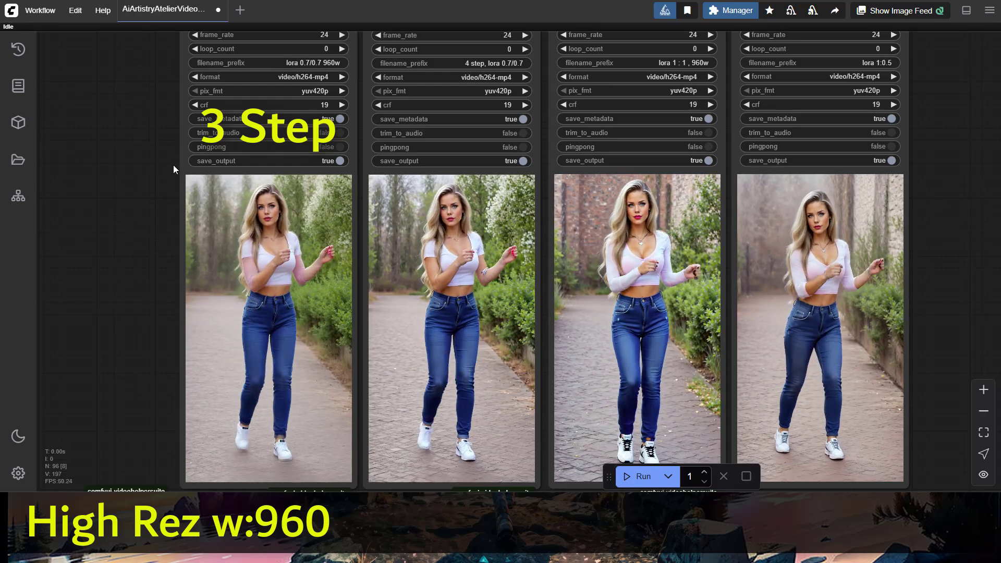
{"action": "left_click_drag", "start_coordinate": [174, 165], "coordinate": [172, 161]}
{"action": "scroll", "coordinate": [151, 211], "scroll_direction": "down", "scroll_amount": 1}
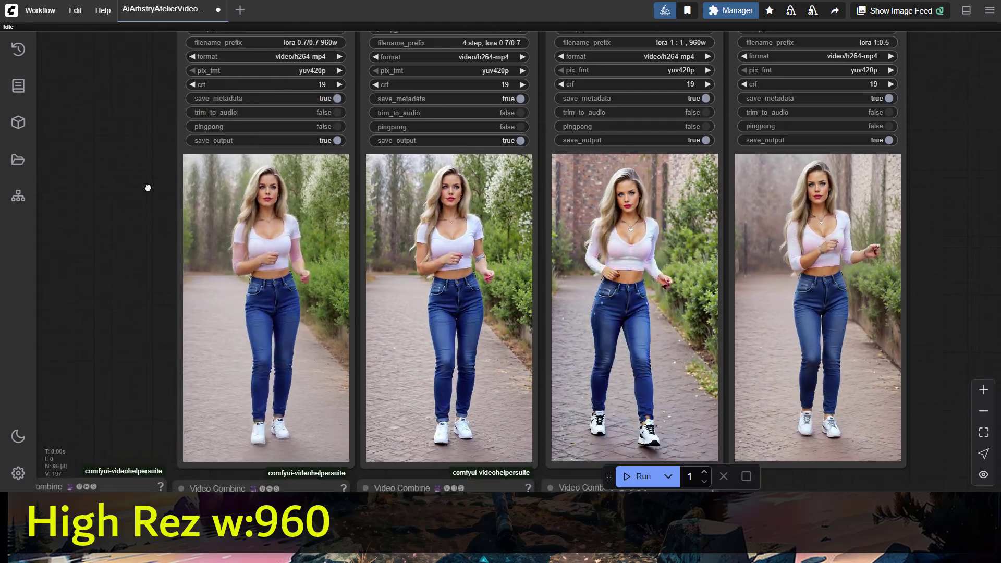
{"action": "scroll", "coordinate": [165, 209], "scroll_direction": "up", "scroll_amount": 1}
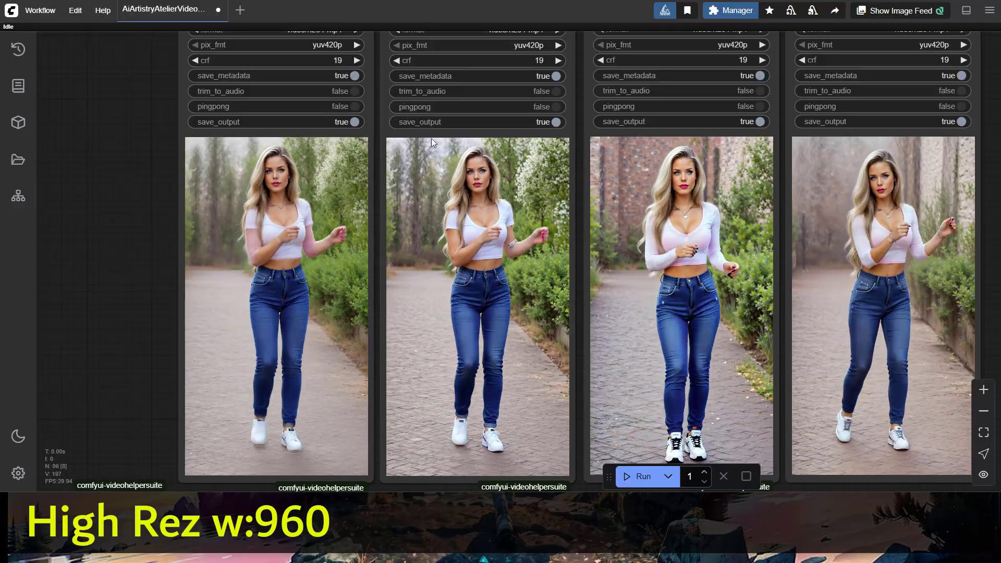
{"action": "scroll", "coordinate": [381, 197], "scroll_direction": "up", "scroll_amount": 2}
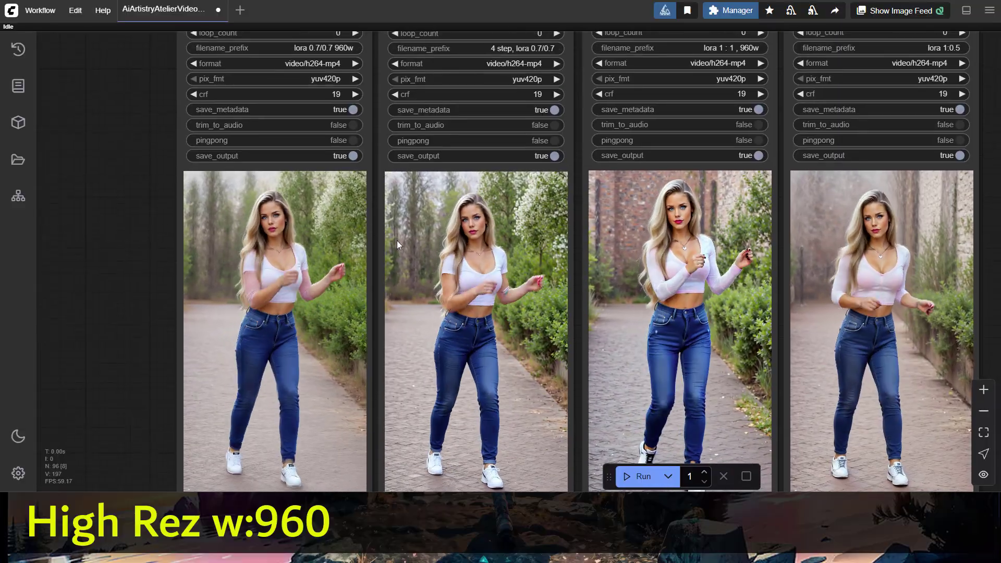
Compare the "lora 1 : 1 , 960w" and "lora 1:0.5" videos with the two 0.7/0.7 results beside them
{"action": "scroll", "coordinate": [466, 240], "scroll_direction": "down", "scroll_amount": 1}
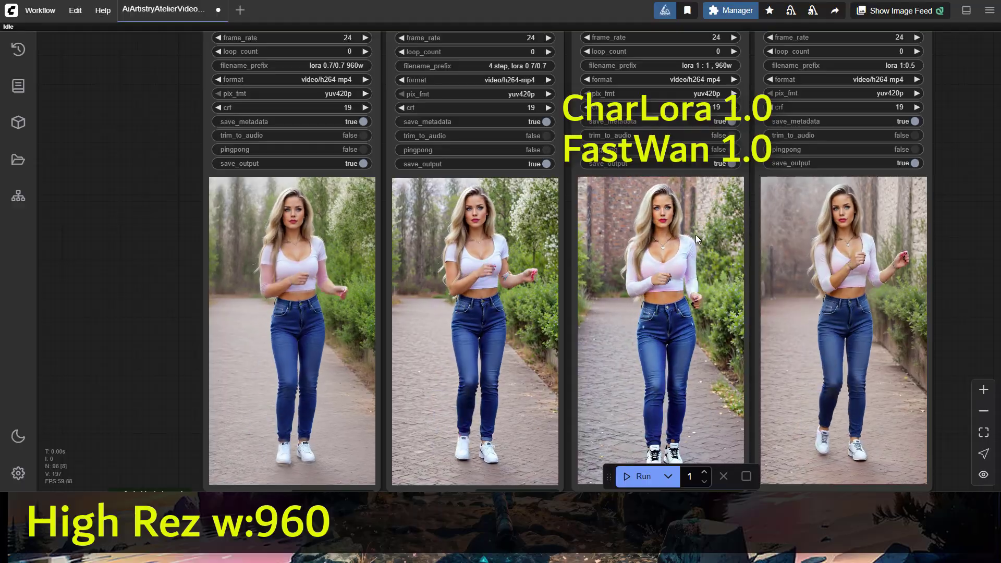
{"action": "left_click_drag", "start_coordinate": [694, 270], "coordinate": [689, 239]}
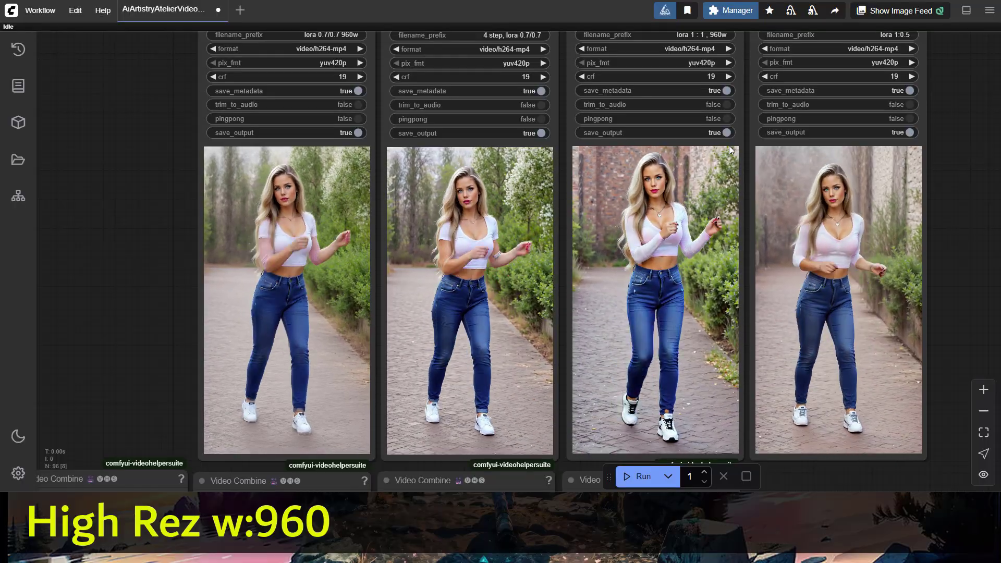
{"action": "left_click_drag", "start_coordinate": [968, 119], "coordinate": [884, 131]}
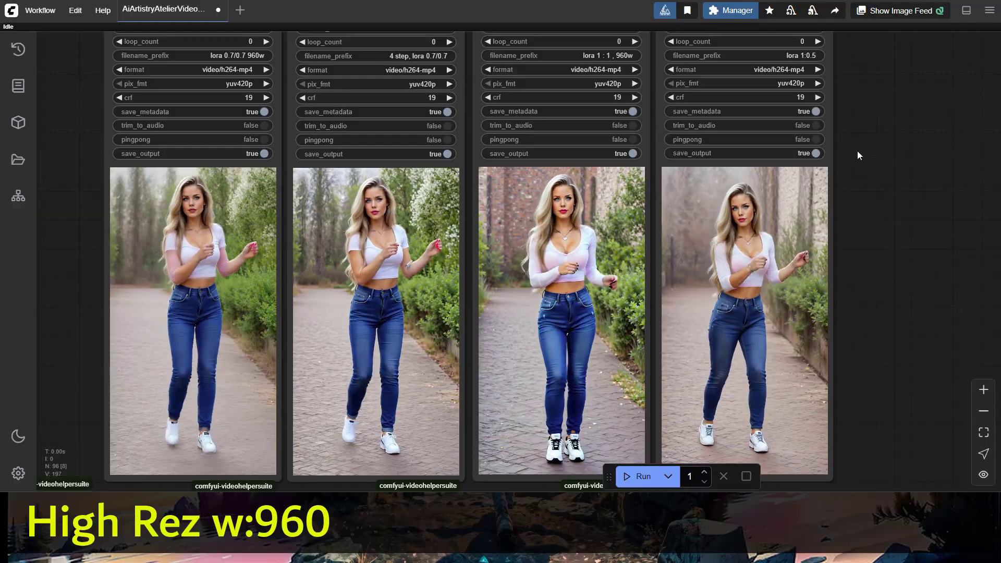
{"action": "scroll", "coordinate": [858, 154], "scroll_direction": "down", "scroll_amount": 1}
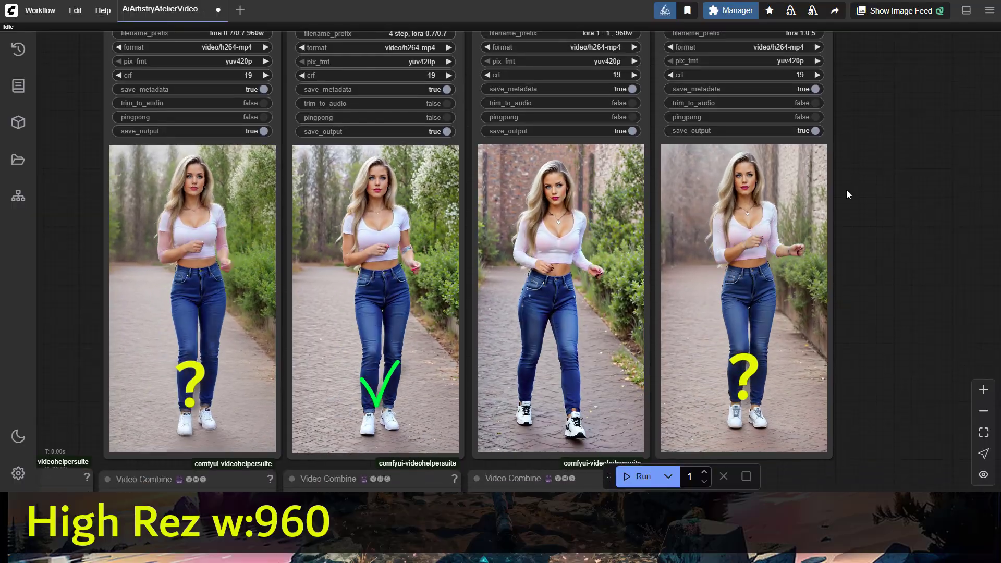
{"action": "left_click_drag", "start_coordinate": [837, 212], "coordinate": [835, 183]}
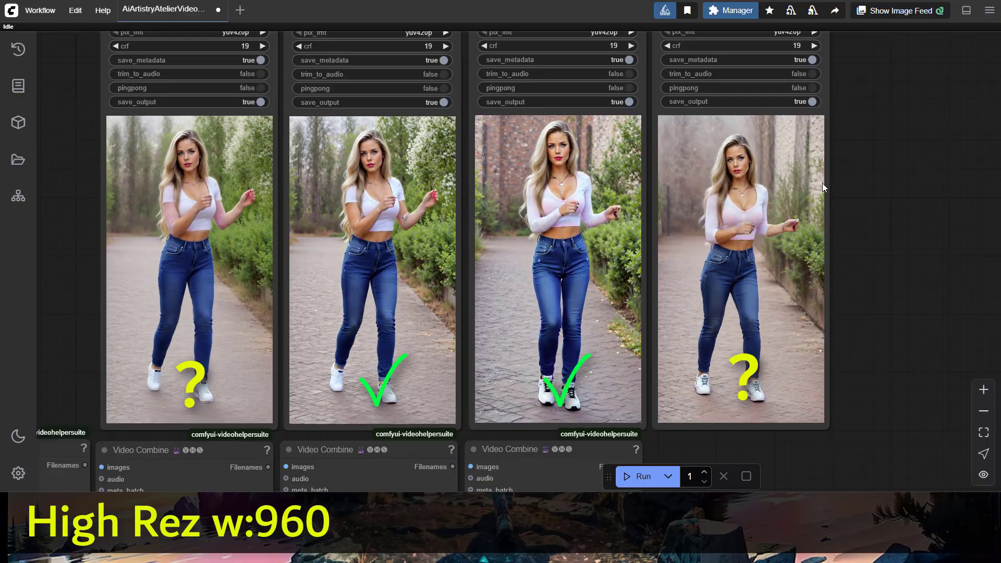
{"action": "scroll", "coordinate": [874, 155], "scroll_direction": "down", "scroll_amount": 3}
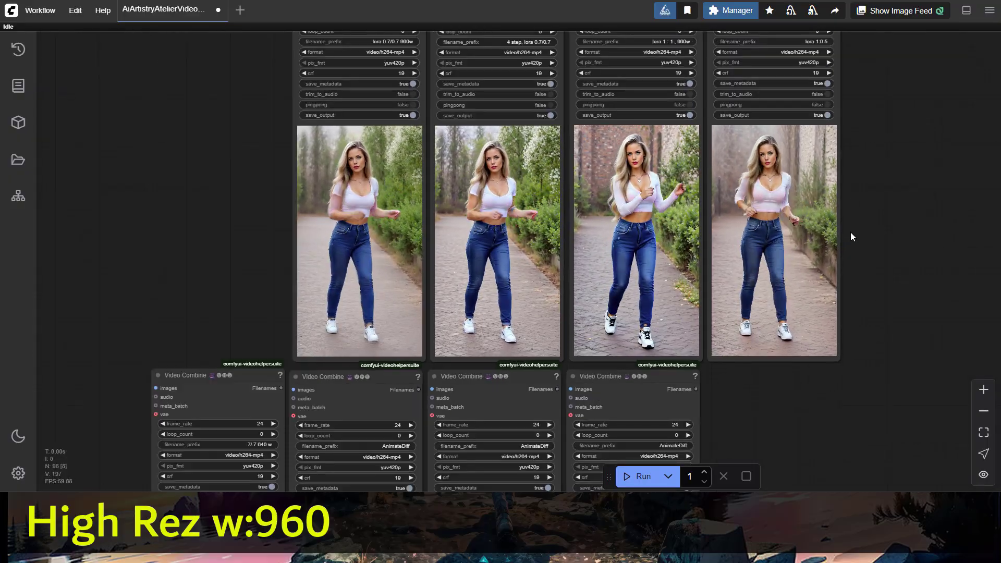
{"action": "scroll", "coordinate": [842, 229], "scroll_direction": "up", "scroll_amount": 2}
{"action": "scroll", "coordinate": [839, 216], "scroll_direction": "up", "scroll_amount": 2}
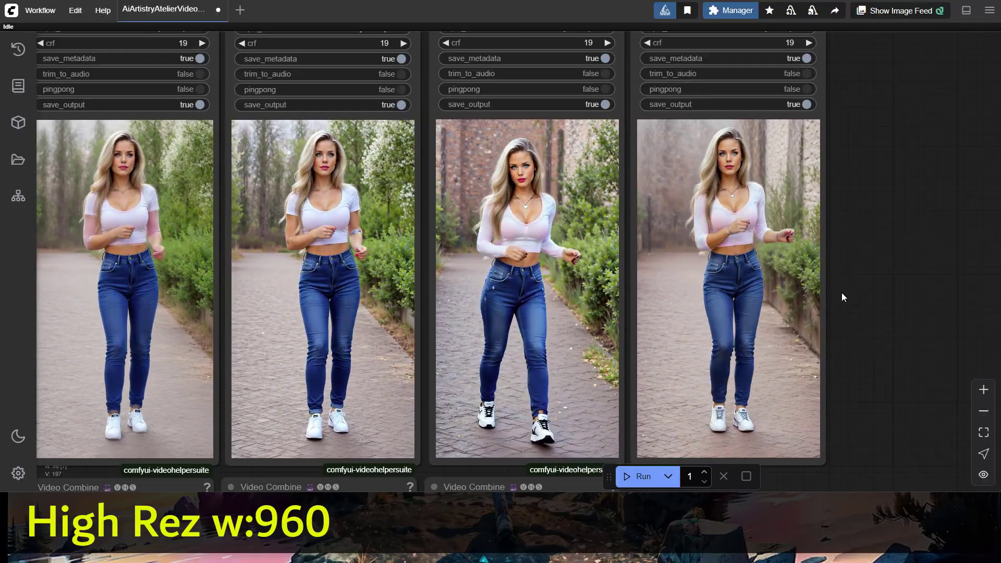
Compare the four videos in the third result row, beginning with the ".7/.7 640 w" one, for sharpness and background detail
{"action": "scroll", "coordinate": [842, 293], "scroll_direction": "down", "scroll_amount": 8}
{"action": "scroll", "coordinate": [915, 107], "scroll_direction": "down", "scroll_amount": 4}
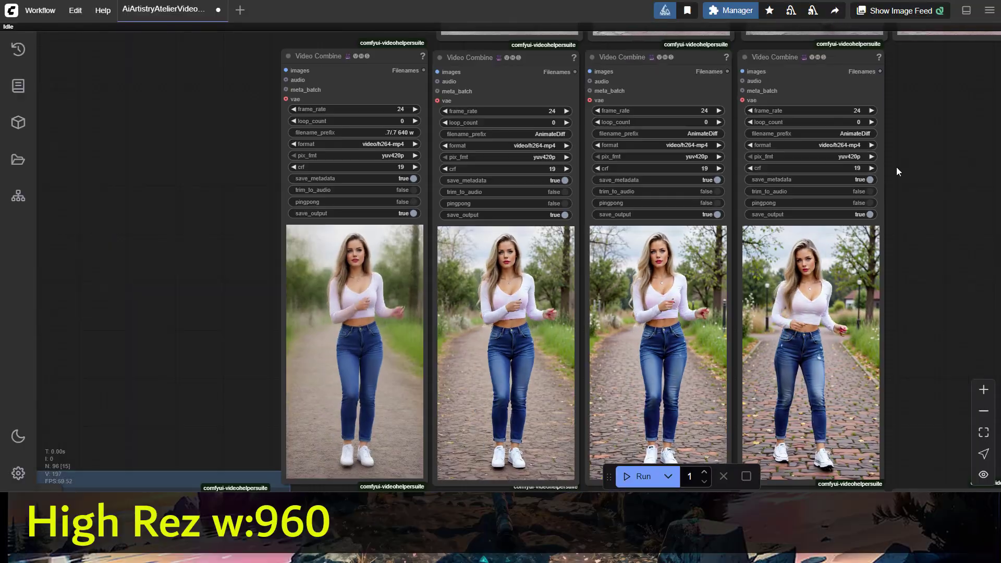
{"action": "scroll", "coordinate": [892, 127], "scroll_direction": "up", "scroll_amount": 2}
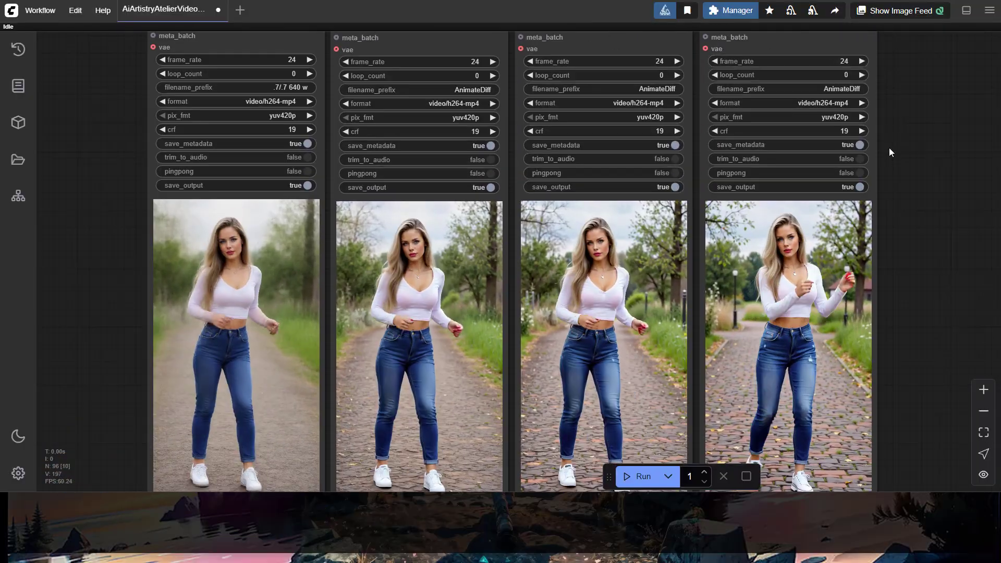
{"action": "scroll", "coordinate": [887, 152], "scroll_direction": "down", "scroll_amount": 3}
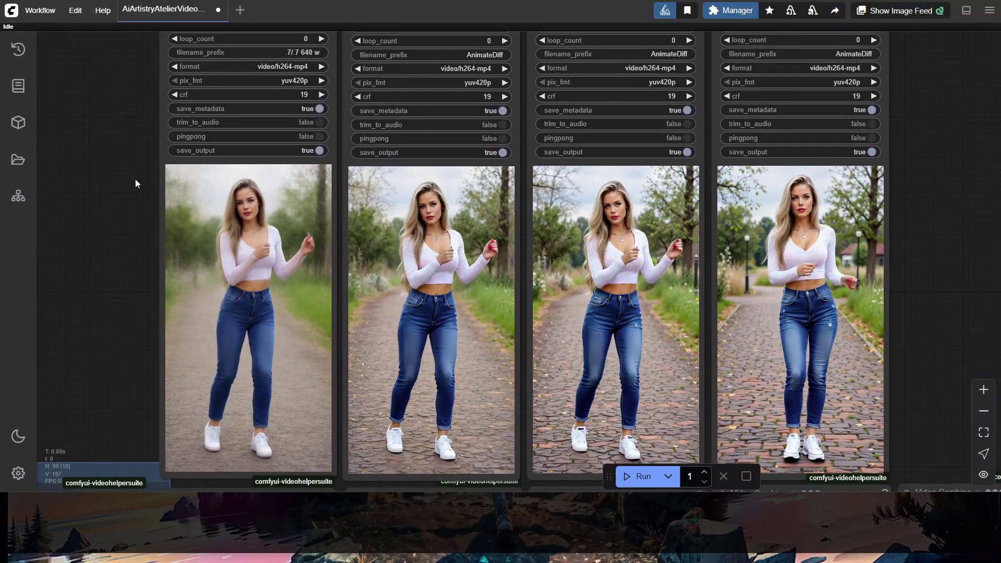
{"action": "scroll", "coordinate": [133, 224], "scroll_direction": "down", "scroll_amount": 5}
{"action": "scroll", "coordinate": [189, 152], "scroll_direction": "down", "scroll_amount": 5}
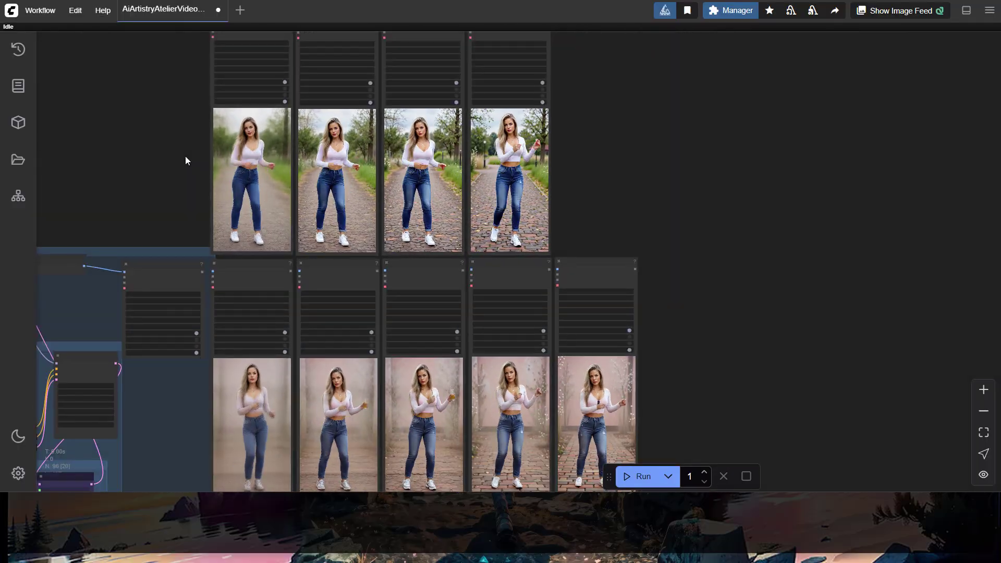
{"action": "scroll", "coordinate": [176, 150], "scroll_direction": "up", "scroll_amount": 5}
{"action": "scroll", "coordinate": [208, 140], "scroll_direction": "up", "scroll_amount": 3}
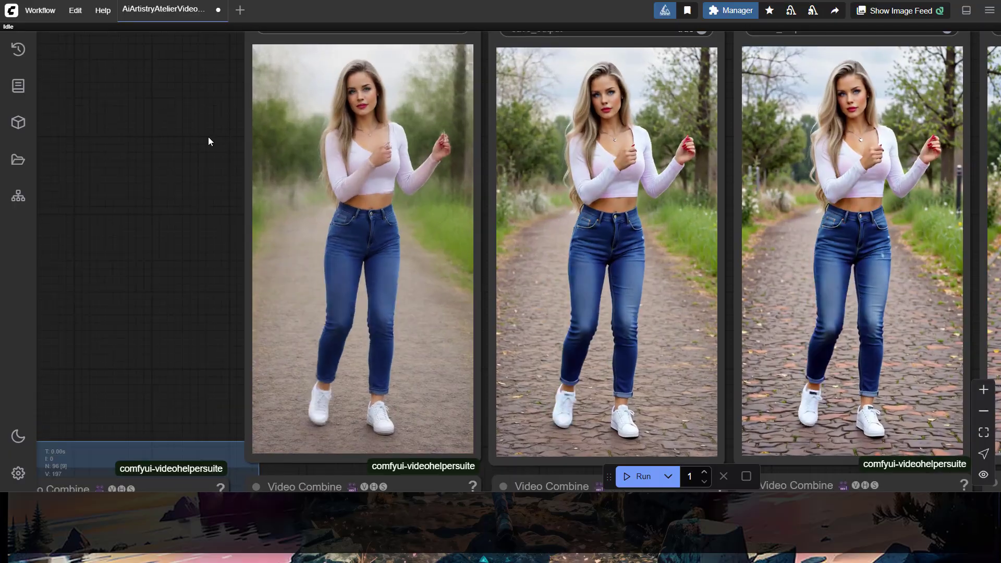
{"action": "left_click_drag", "start_coordinate": [208, 141], "coordinate": [101, 212]}
{"action": "scroll", "coordinate": [110, 165], "scroll_direction": "down", "scroll_amount": 4}
{"action": "scroll", "coordinate": [109, 164], "scroll_direction": "up", "scroll_amount": 2}
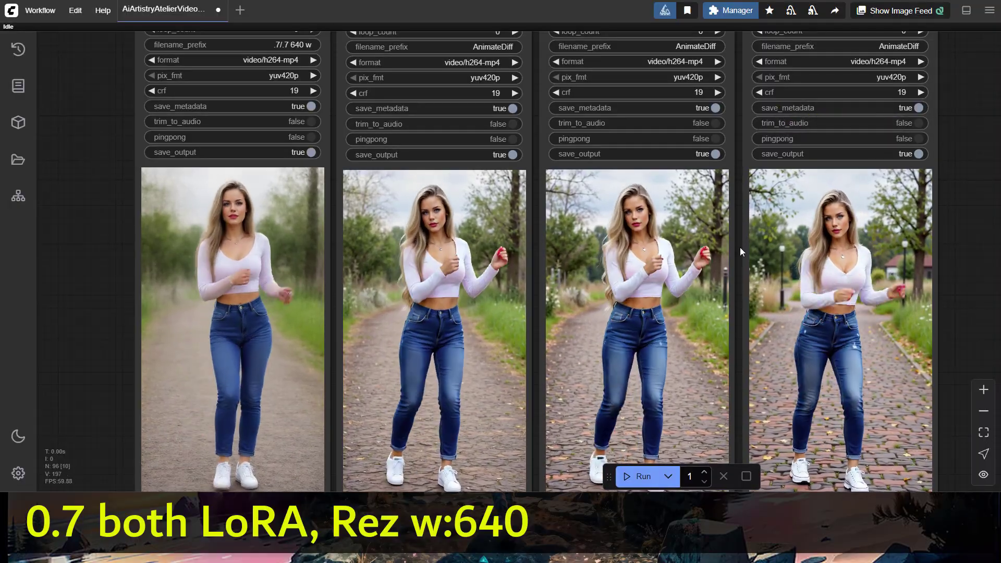
{"action": "scroll", "coordinate": [740, 247], "scroll_direction": "down", "scroll_amount": 2}
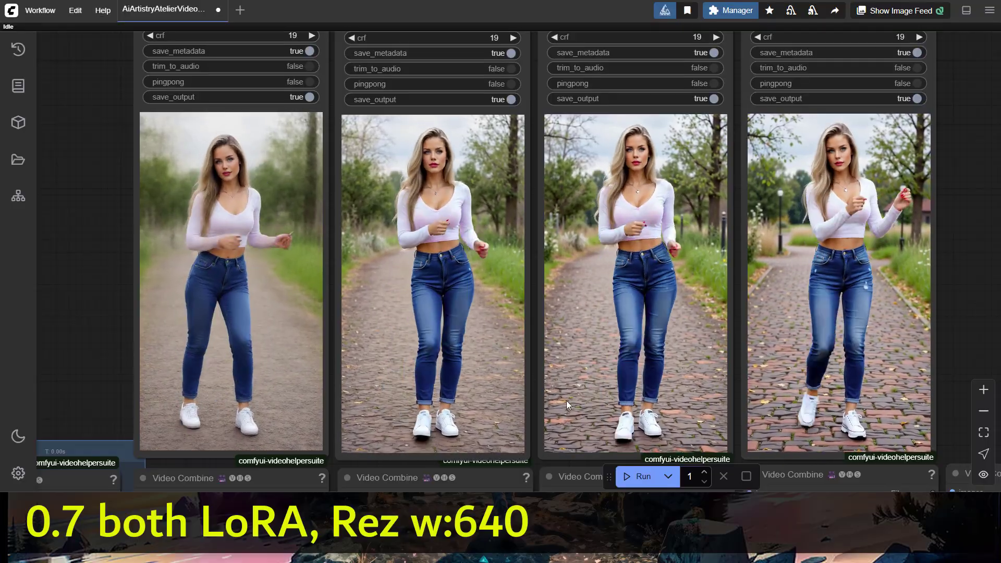
{"action": "scroll", "coordinate": [567, 391], "scroll_direction": "down", "scroll_amount": 2}
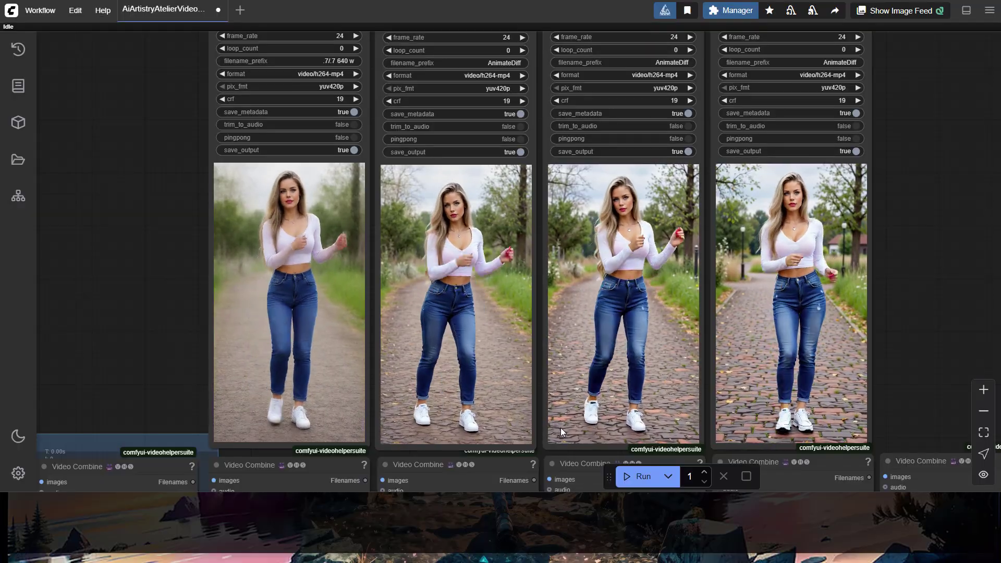
Compare the five videos in the fourth result row, from "no FastWan" to "no fastwan, 12 steps", for sharpness and background detail
{"action": "left_click_drag", "start_coordinate": [561, 428], "coordinate": [572, 255]}
{"action": "scroll", "coordinate": [573, 256], "scroll_direction": "down", "scroll_amount": 10}
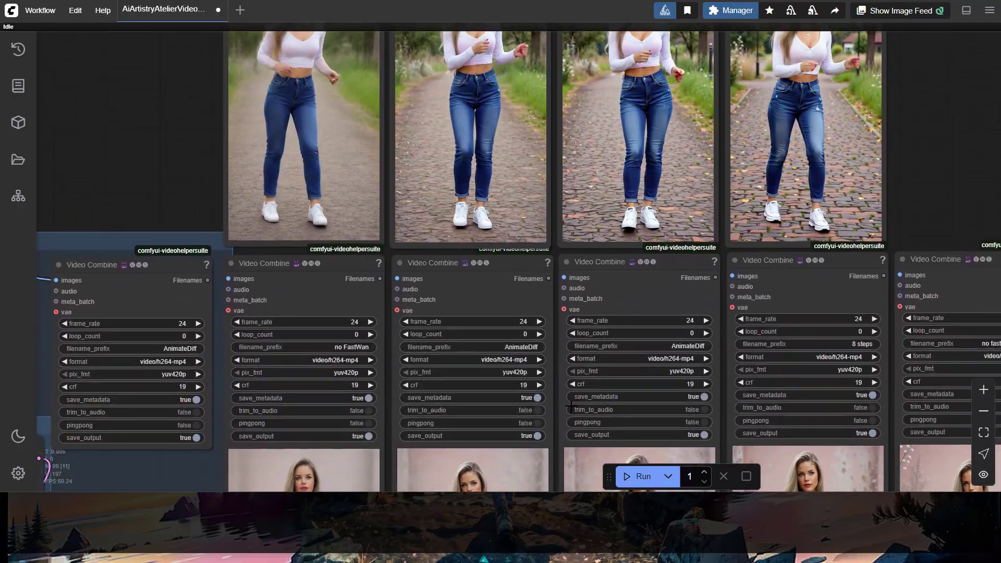
{"action": "scroll", "coordinate": [581, 250], "scroll_direction": "down", "scroll_amount": 3}
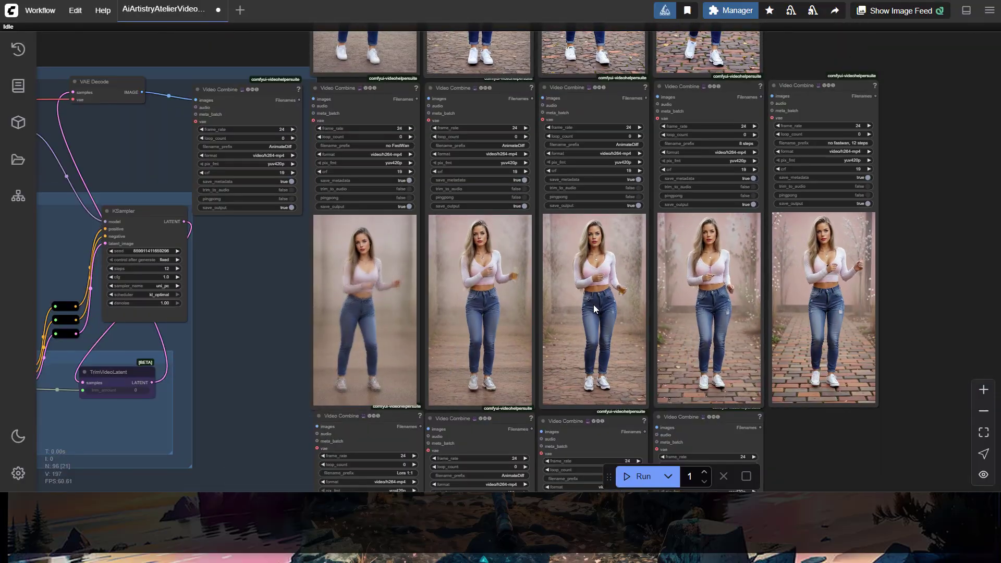
{"action": "scroll", "coordinate": [594, 304], "scroll_direction": "down", "scroll_amount": 1}
{"action": "scroll", "coordinate": [581, 258], "scroll_direction": "up", "scroll_amount": 4}
{"action": "left_click_drag", "start_coordinate": [580, 255], "coordinate": [512, 258]}
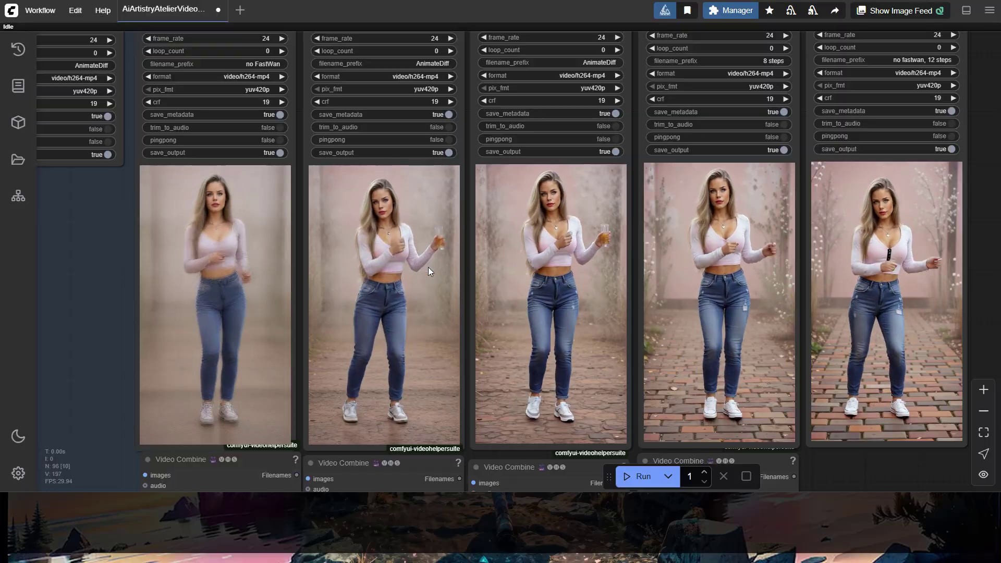
{"action": "left_click_drag", "start_coordinate": [102, 228], "coordinate": [89, 231]}
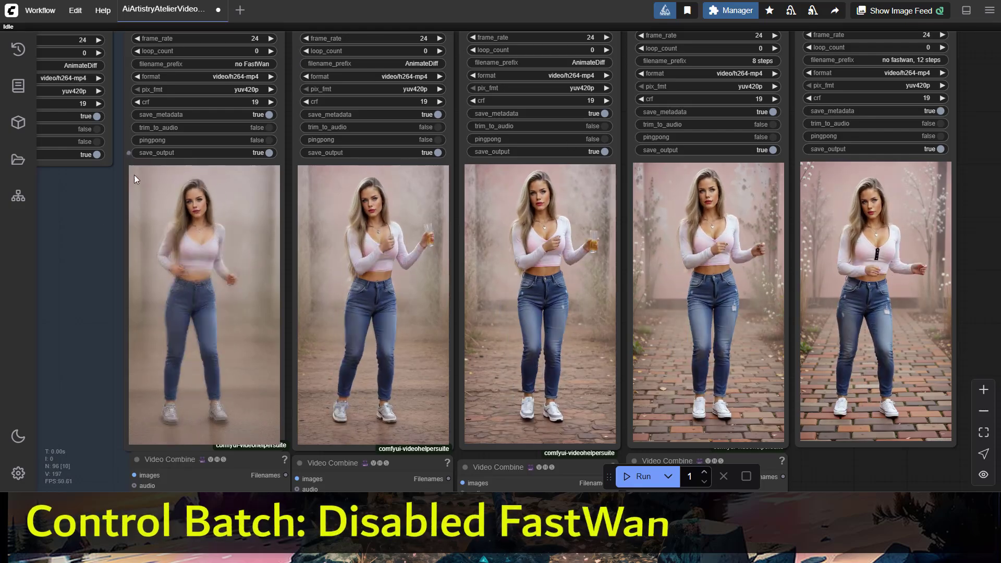
{"action": "scroll", "coordinate": [154, 285], "scroll_direction": "up", "scroll_amount": 1}
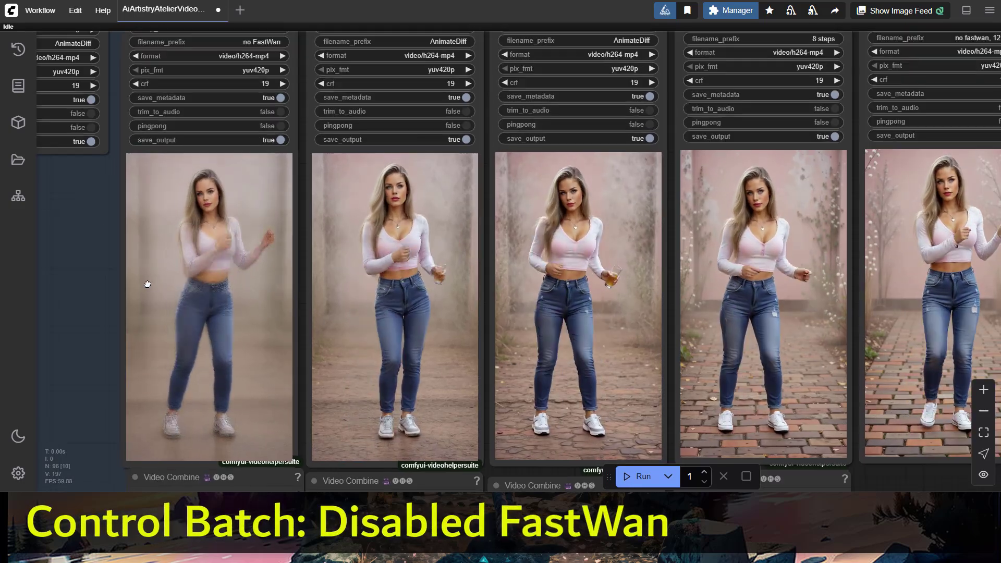
{"action": "left_click_drag", "start_coordinate": [155, 285], "coordinate": [106, 284]}
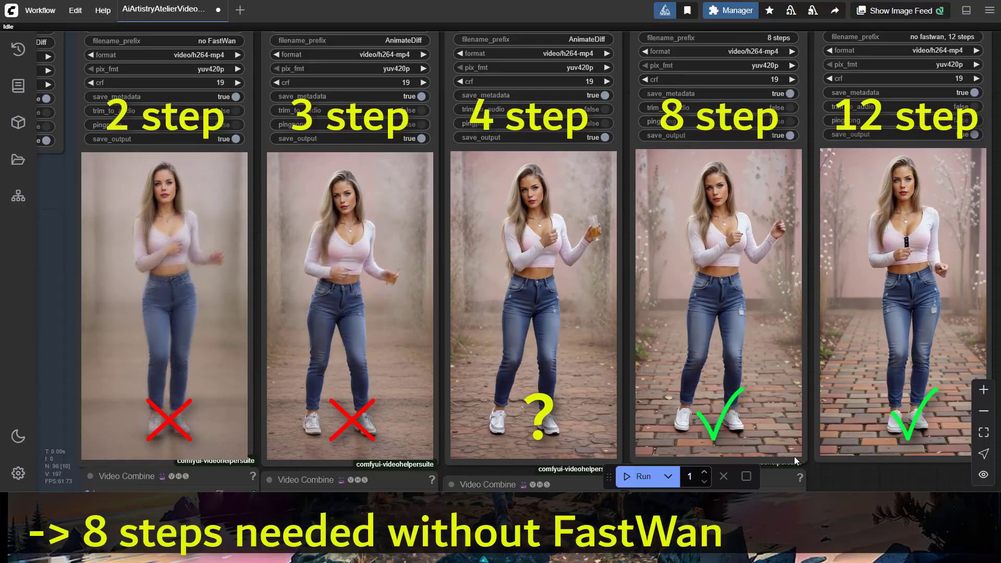
Examine the four videos in the fifth result row, beginning with the "Lora 1:1" one
{"action": "scroll", "coordinate": [778, 313], "scroll_direction": "down", "scroll_amount": 2}
{"action": "scroll", "coordinate": [780, 262], "scroll_direction": "down", "scroll_amount": 5}
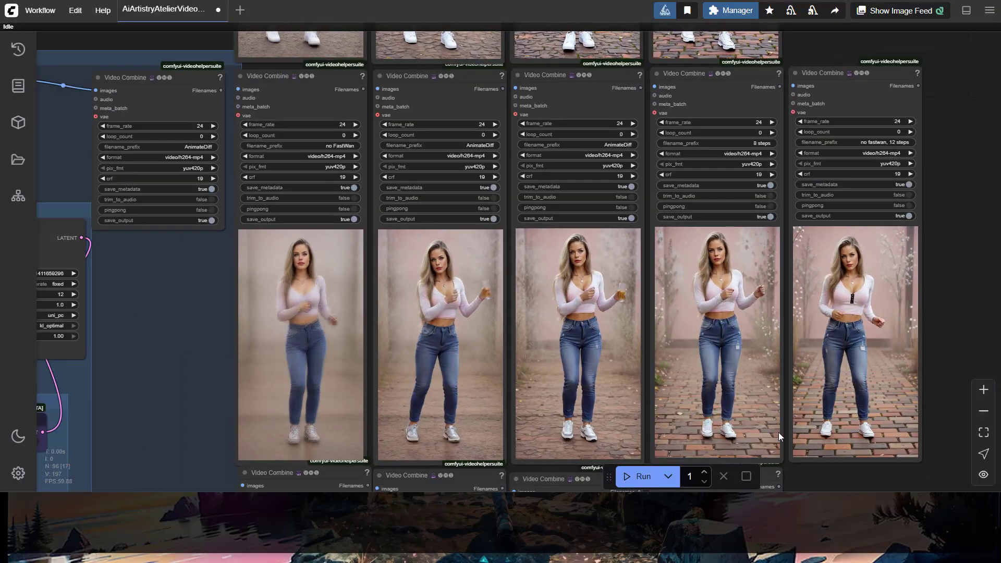
{"action": "left_click_drag", "start_coordinate": [783, 438], "coordinate": [783, 247]}
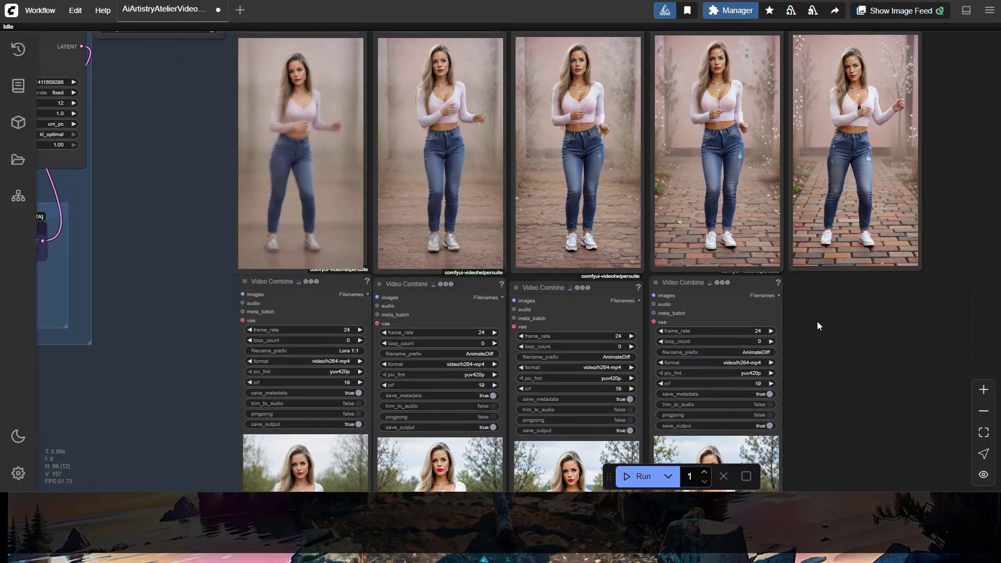
{"action": "left_click_drag", "start_coordinate": [818, 326], "coordinate": [827, 246]}
{"action": "left_click_drag", "start_coordinate": [849, 407], "coordinate": [887, 331]}
{"action": "scroll", "coordinate": [874, 343], "scroll_direction": "up", "scroll_amount": 3}
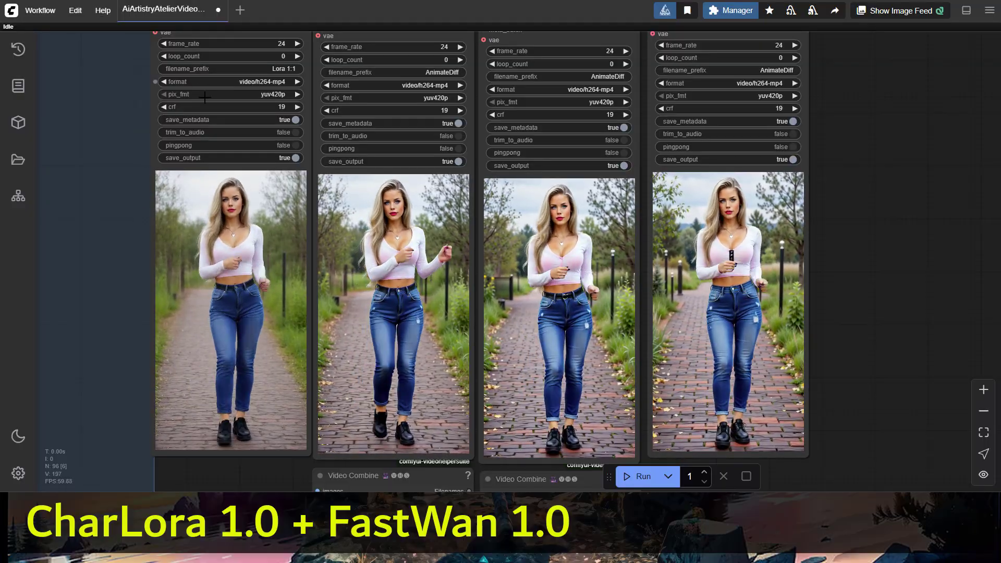
Compare the "Lora 1:1" row as a whole with the "no FastWan" row above it
{"action": "scroll", "coordinate": [144, 138], "scroll_direction": "down", "scroll_amount": 3}
{"action": "left_click_drag", "start_coordinate": [114, 151], "coordinate": [224, 286]}
{"action": "scroll", "coordinate": [225, 286], "scroll_direction": "down", "scroll_amount": 3}
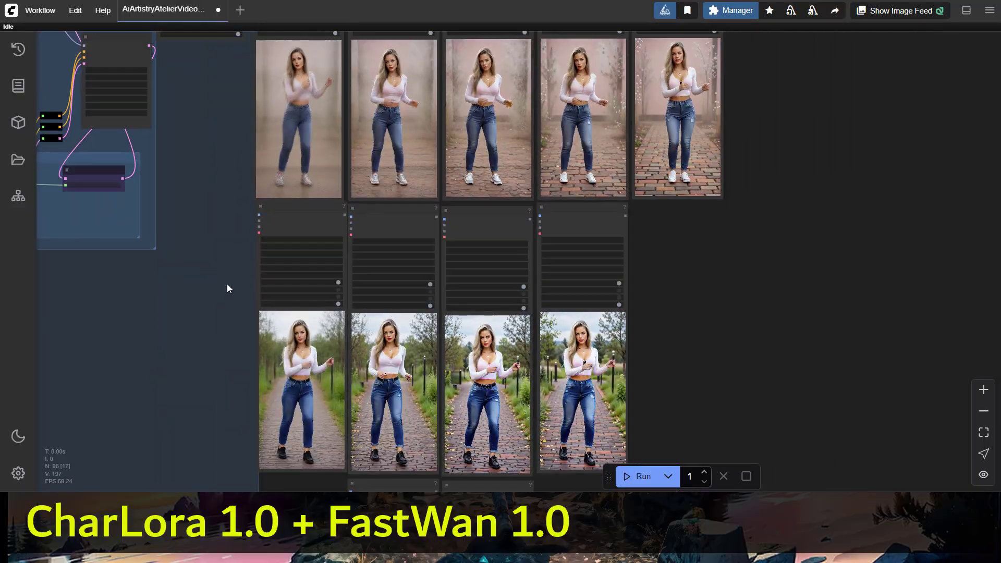
{"action": "scroll", "coordinate": [235, 341], "scroll_direction": "up", "scroll_amount": 3}
{"action": "left_click_drag", "start_coordinate": [235, 339], "coordinate": [54, 283]}
{"action": "scroll", "coordinate": [230, 284], "scroll_direction": "up", "scroll_amount": 4}
{"action": "scroll", "coordinate": [55, 286], "scroll_direction": "down", "scroll_amount": 1}
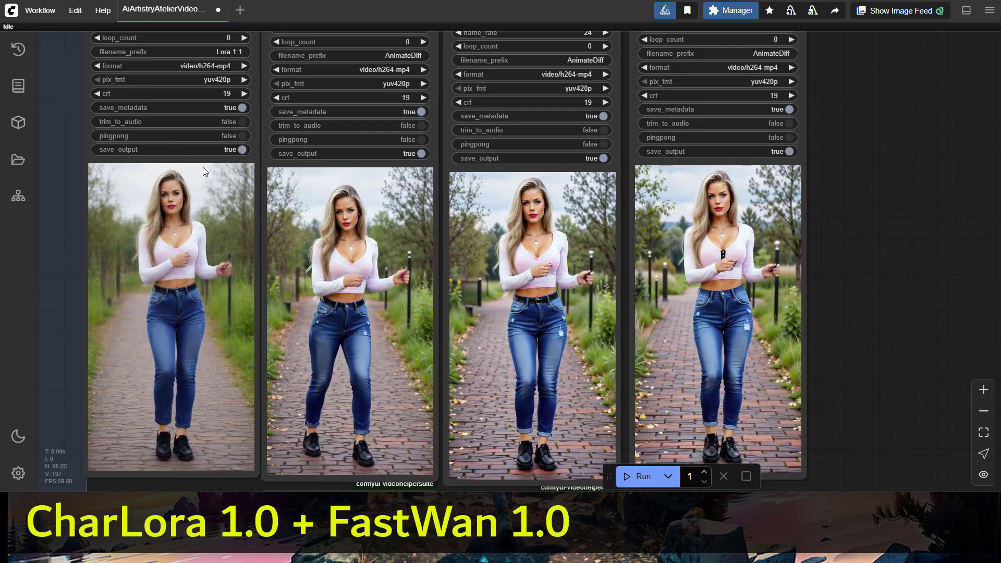
Compare the first "no FastWan" video with the "Lora 1:1" video directly below it
{"action": "scroll", "coordinate": [230, 322], "scroll_direction": "down", "scroll_amount": 3}
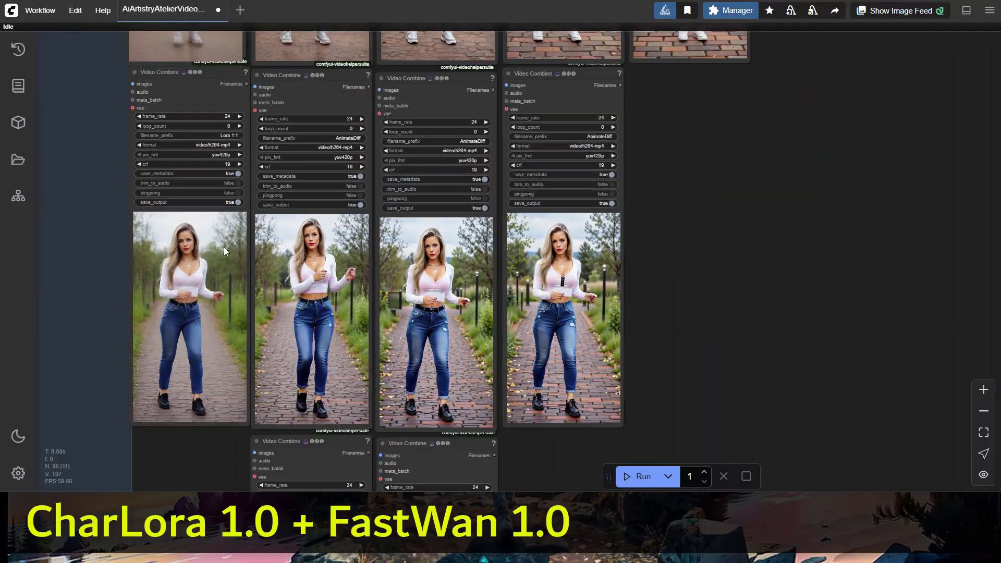
{"action": "left_click_drag", "start_coordinate": [224, 248], "coordinate": [325, 379]}
{"action": "scroll", "coordinate": [272, 125], "scroll_direction": "up", "scroll_amount": 5}
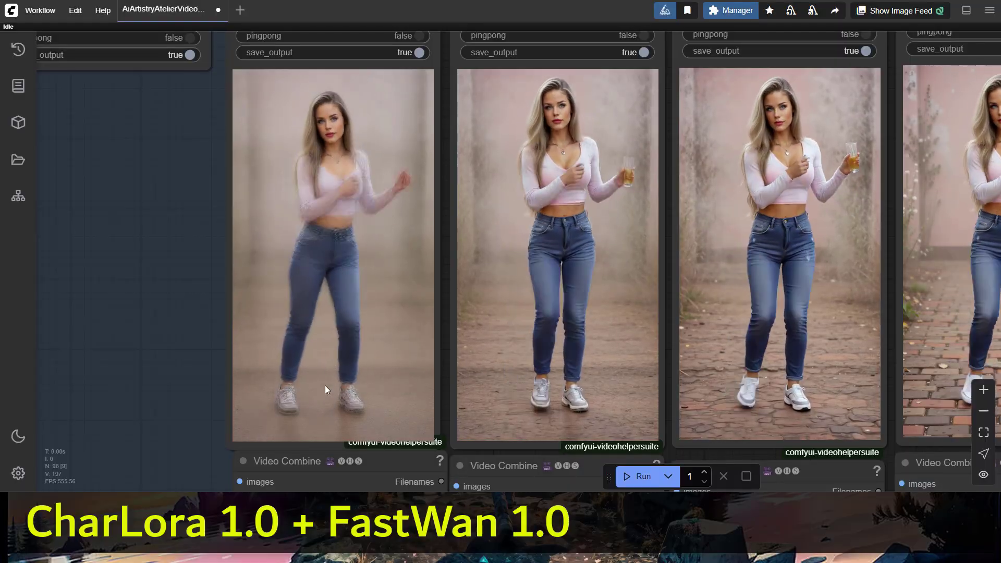
{"action": "left_click_drag", "start_coordinate": [324, 386], "coordinate": [339, 198]}
{"action": "left_click_drag", "start_coordinate": [365, 417], "coordinate": [376, 266]}
{"action": "left_click_drag", "start_coordinate": [396, 403], "coordinate": [389, 177]}
{"action": "left_click_drag", "start_coordinate": [388, 299], "coordinate": [399, 258]}
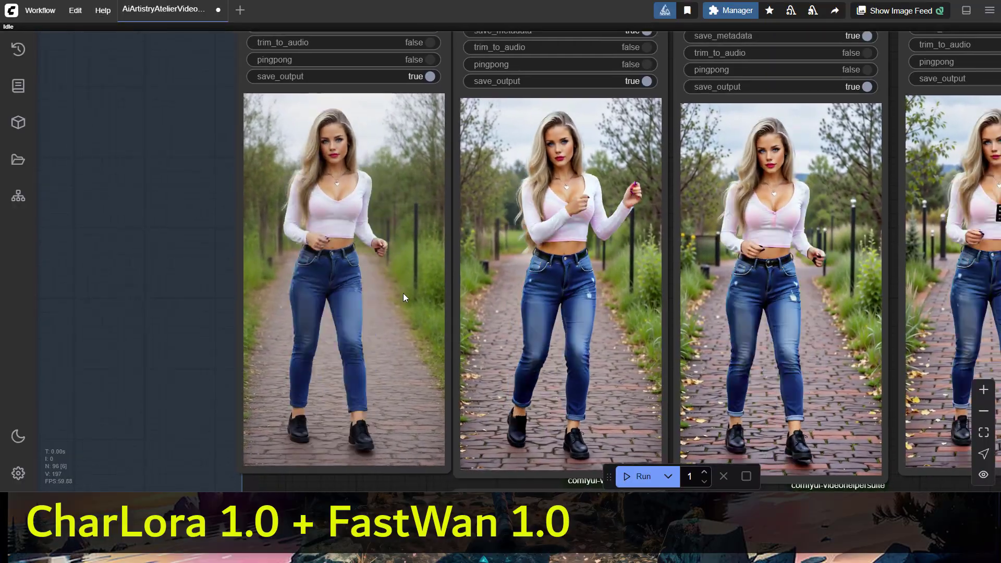
Compare the four videos in the "Lora 1:1" row close up to judge the effect of the step count
{"action": "scroll", "coordinate": [403, 296], "scroll_direction": "up", "scroll_amount": 1}
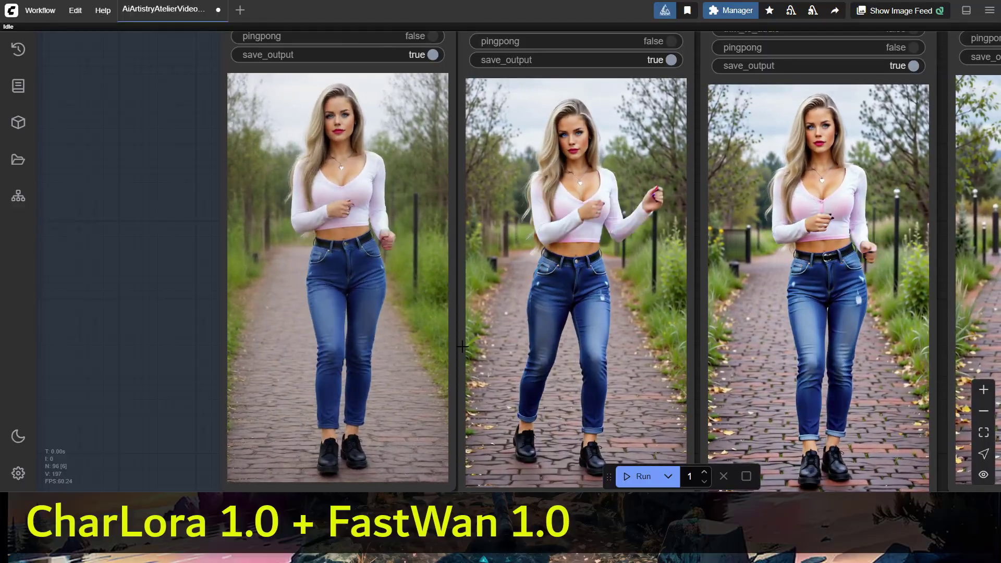
{"action": "left_click_drag", "start_coordinate": [494, 331], "coordinate": [377, 327]}
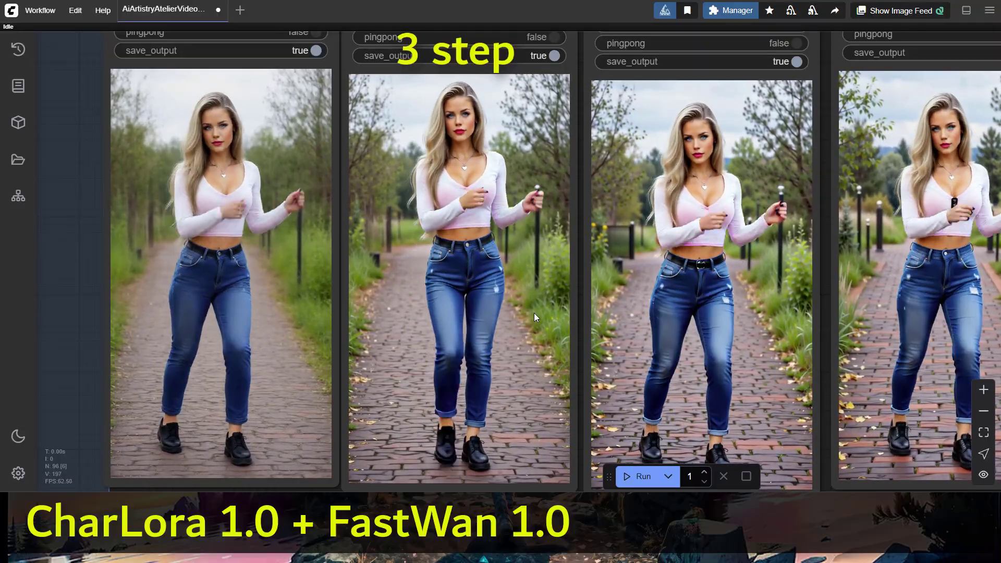
{"action": "scroll", "coordinate": [534, 313], "scroll_direction": "down", "scroll_amount": 1}
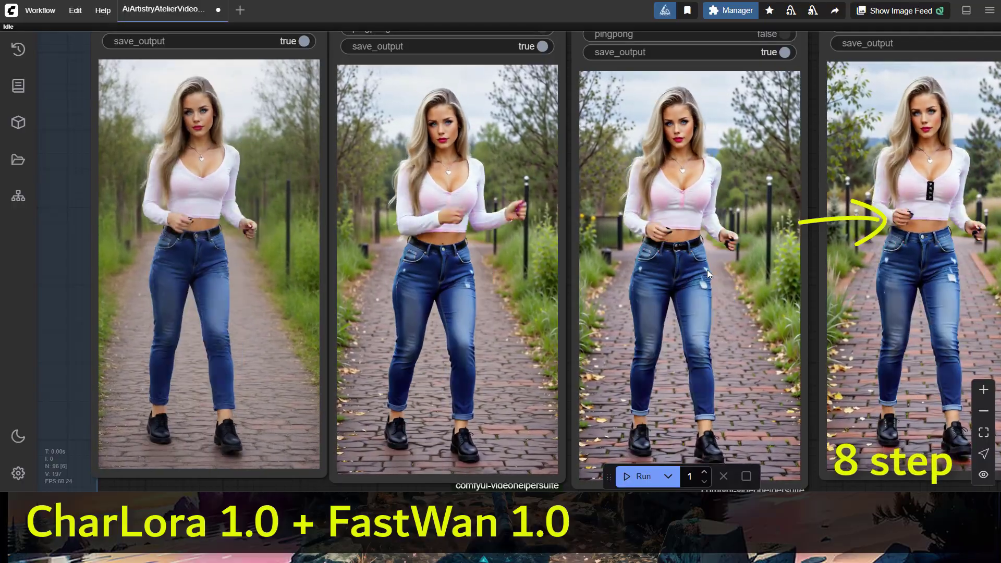
{"action": "left_click_drag", "start_coordinate": [659, 303], "coordinate": [654, 273]}
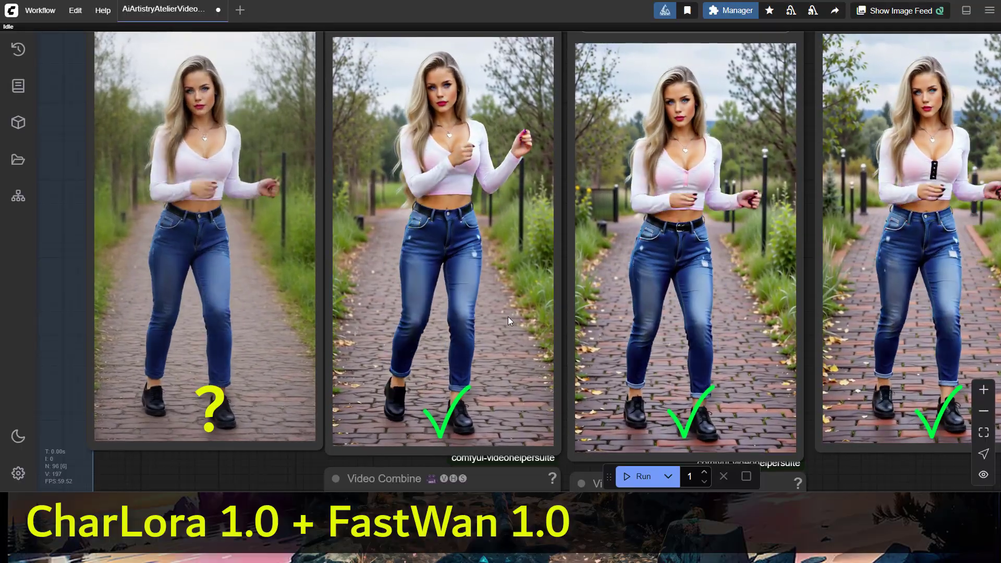
Examine the two videos of the brown-haired woman in the row beneath the "Lora 1:1" results
{"action": "scroll", "coordinate": [505, 292], "scroll_direction": "down", "scroll_amount": 2}
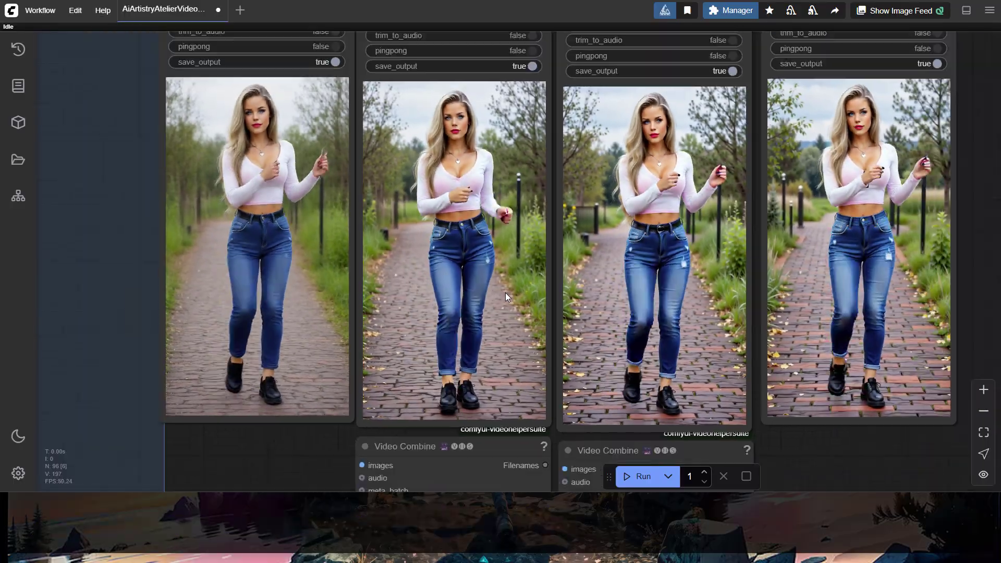
{"action": "scroll", "coordinate": [642, 339], "scroll_direction": "down", "scroll_amount": 4}
{"action": "scroll", "coordinate": [777, 395], "scroll_direction": "down", "scroll_amount": 3}
{"action": "scroll", "coordinate": [777, 396], "scroll_direction": "down", "scroll_amount": 5}
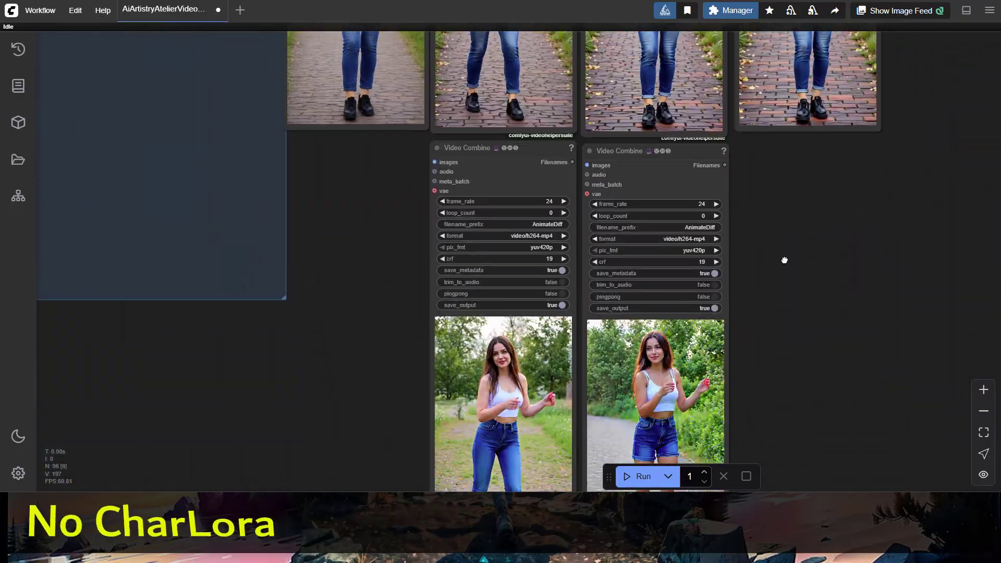
{"action": "scroll", "coordinate": [761, 389], "scroll_direction": "up", "scroll_amount": 2}
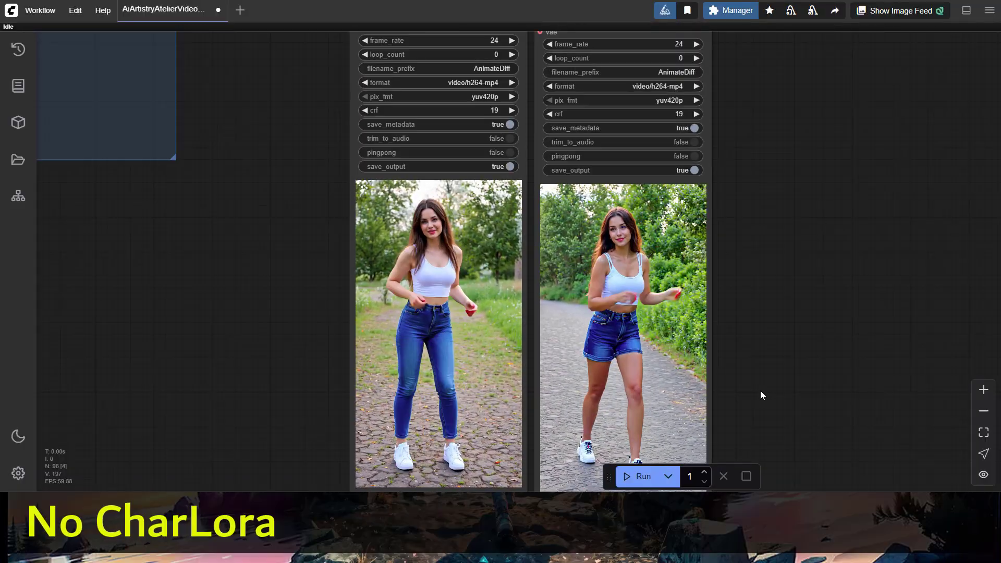
{"action": "scroll", "coordinate": [761, 390], "scroll_direction": "up", "scroll_amount": 1}
{"action": "left_click_drag", "start_coordinate": [760, 360], "coordinate": [760, 329]}
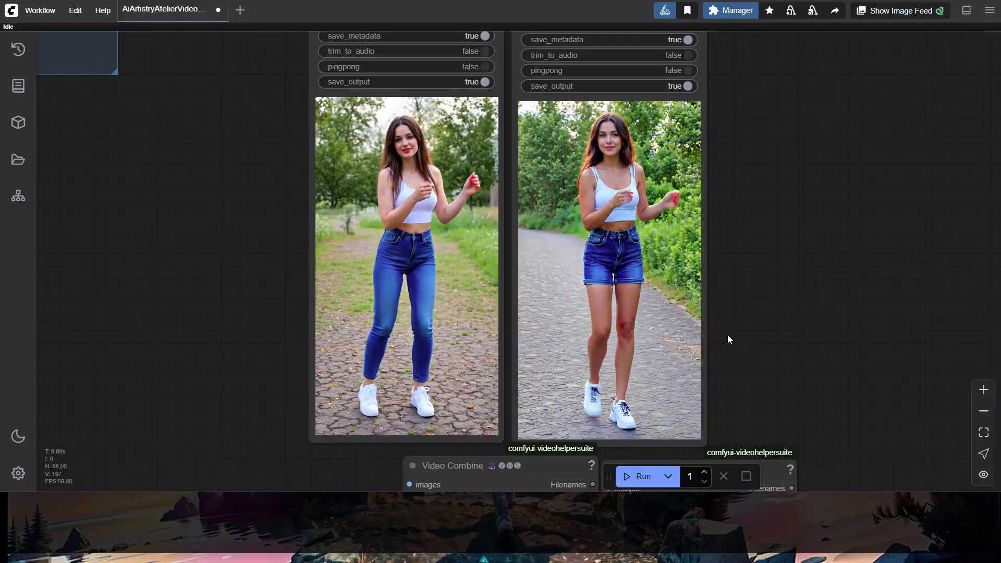
Compare the "no fusionX, just fastwan lora" video with the "no fusionX, 0.7/0.7 lora" video in the last result row
{"action": "left_click_drag", "start_coordinate": [728, 336], "coordinate": [725, 248]}
{"action": "scroll", "coordinate": [838, 340], "scroll_direction": "down", "scroll_amount": 10}
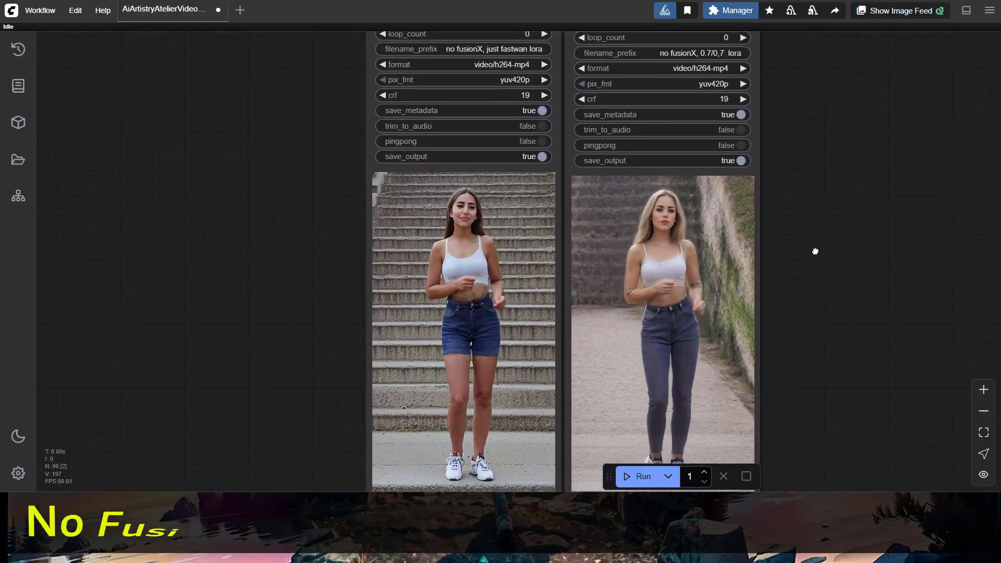
{"action": "scroll", "coordinate": [815, 252], "scroll_direction": "down", "scroll_amount": 1}
{"action": "scroll", "coordinate": [816, 266], "scroll_direction": "up", "scroll_amount": 1}
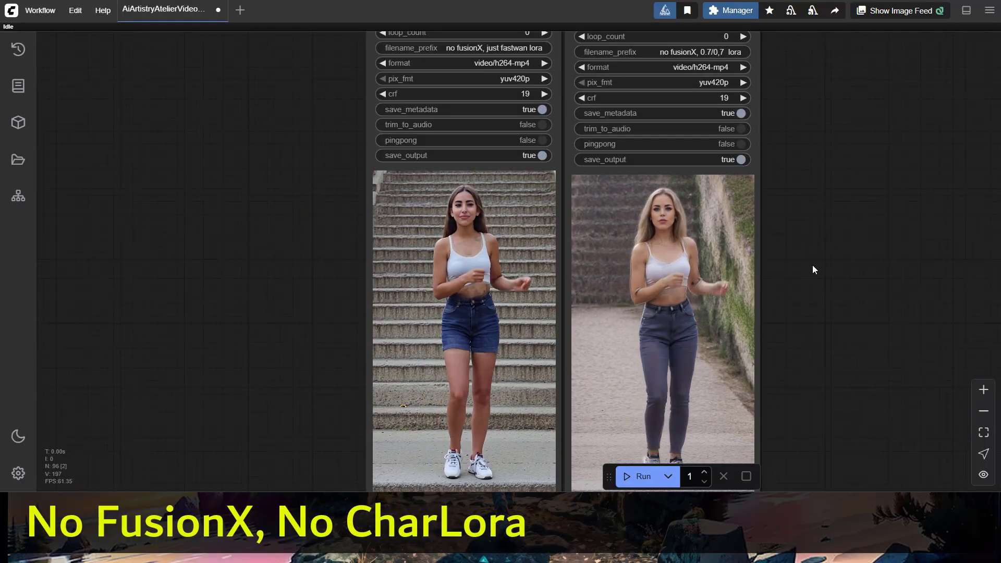
{"action": "scroll", "coordinate": [812, 265], "scroll_direction": "down", "scroll_amount": 1}
{"action": "scroll", "coordinate": [807, 249], "scroll_direction": "down", "scroll_amount": 1}
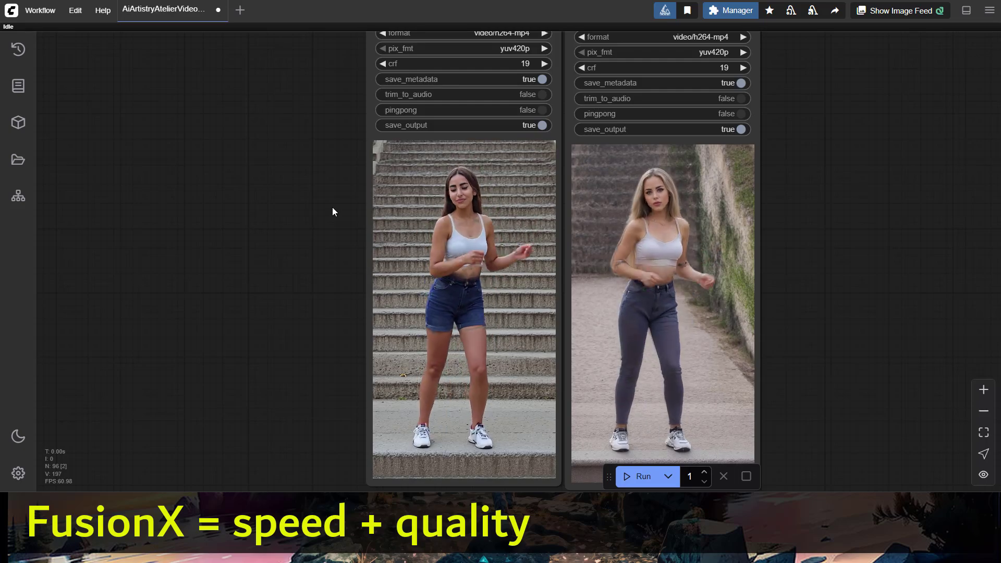
{"action": "scroll", "coordinate": [342, 158], "scroll_direction": "down", "scroll_amount": 2}
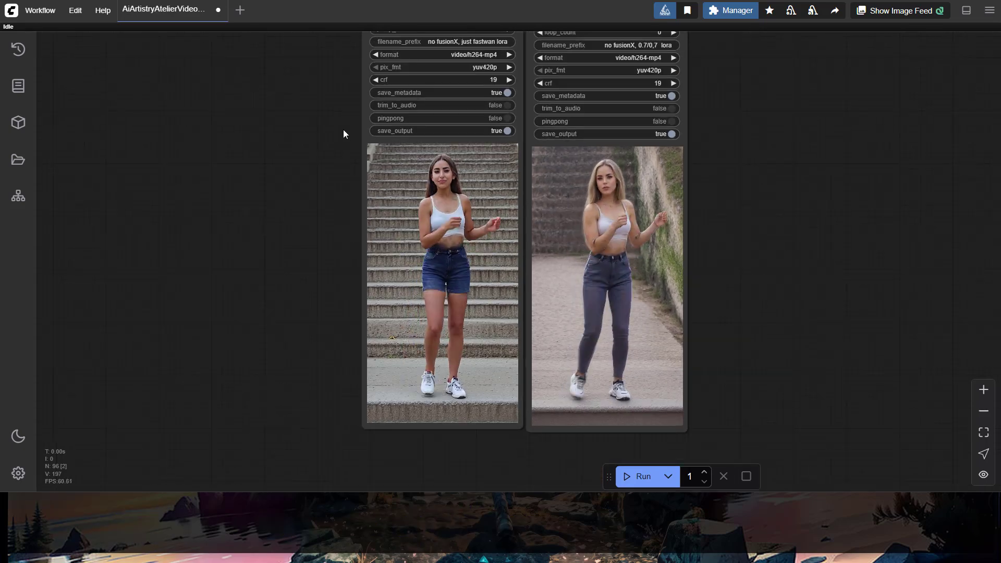
Review all the result rows together beside the complete workflow, from the last row back up to the earlier ones
{"action": "left_click_drag", "start_coordinate": [343, 131], "coordinate": [355, 269]}
{"action": "left_click_drag", "start_coordinate": [339, 171], "coordinate": [355, 268]}
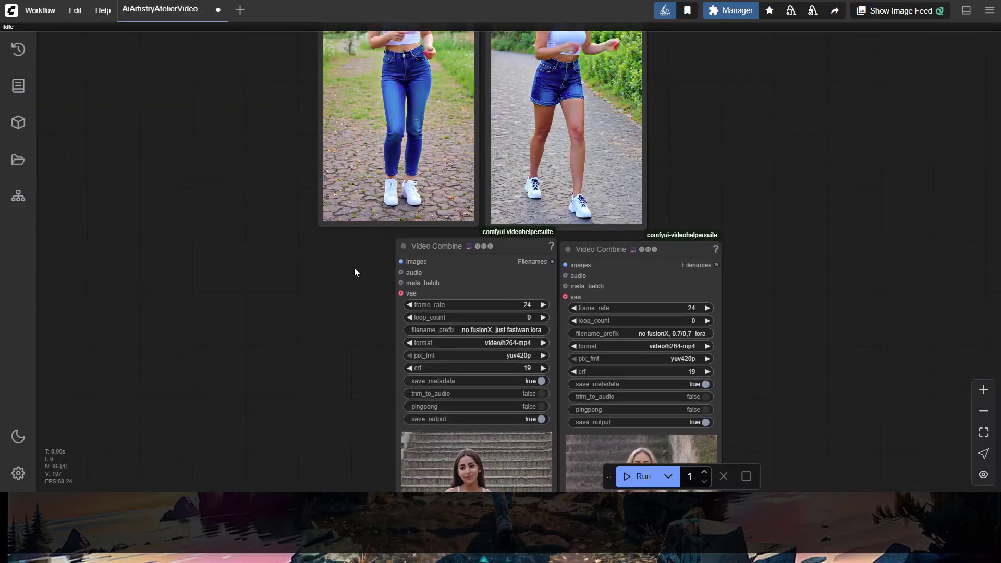
{"action": "scroll", "coordinate": [351, 254], "scroll_direction": "down", "scroll_amount": 1}
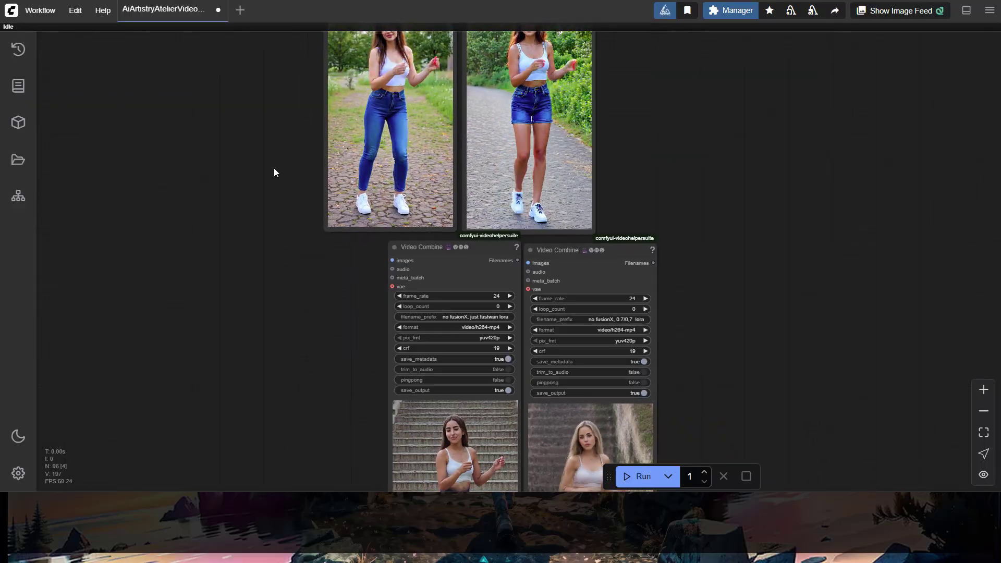
{"action": "scroll", "coordinate": [272, 170], "scroll_direction": "down", "scroll_amount": 3}
{"action": "left_click_drag", "start_coordinate": [273, 148], "coordinate": [332, 391]}
{"action": "scroll", "coordinate": [331, 329], "scroll_direction": "down", "scroll_amount": 5}
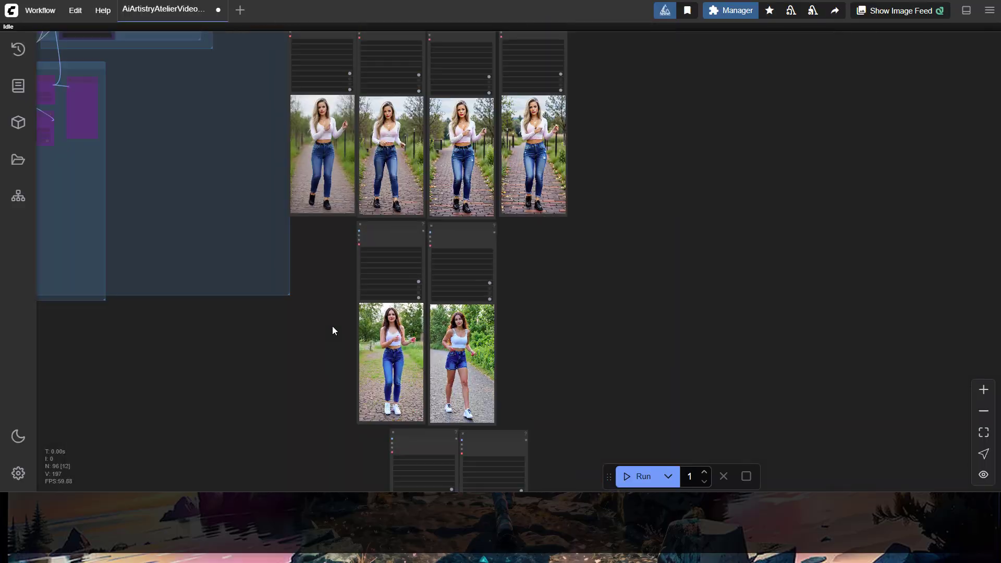
{"action": "scroll", "coordinate": [635, 317], "scroll_direction": "down", "scroll_amount": 3}
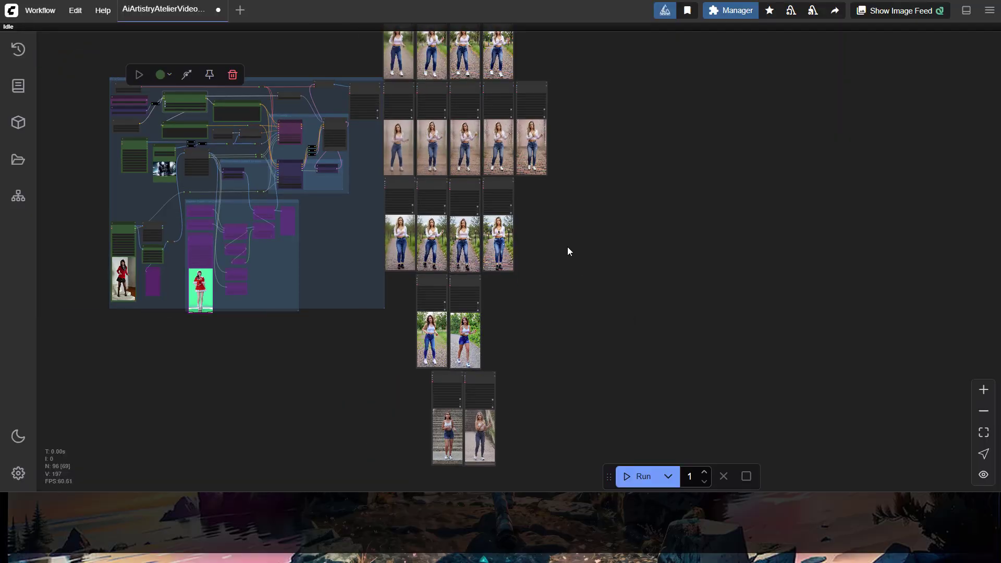
{"action": "left_click_drag", "start_coordinate": [567, 250], "coordinate": [636, 399]}
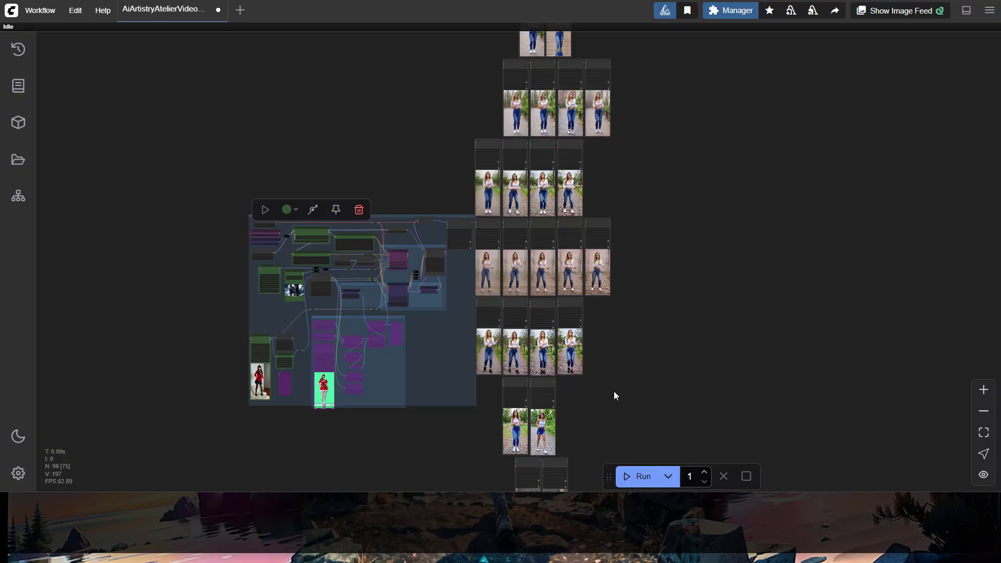
{"action": "left_click_drag", "start_coordinate": [615, 395], "coordinate": [652, 380]}
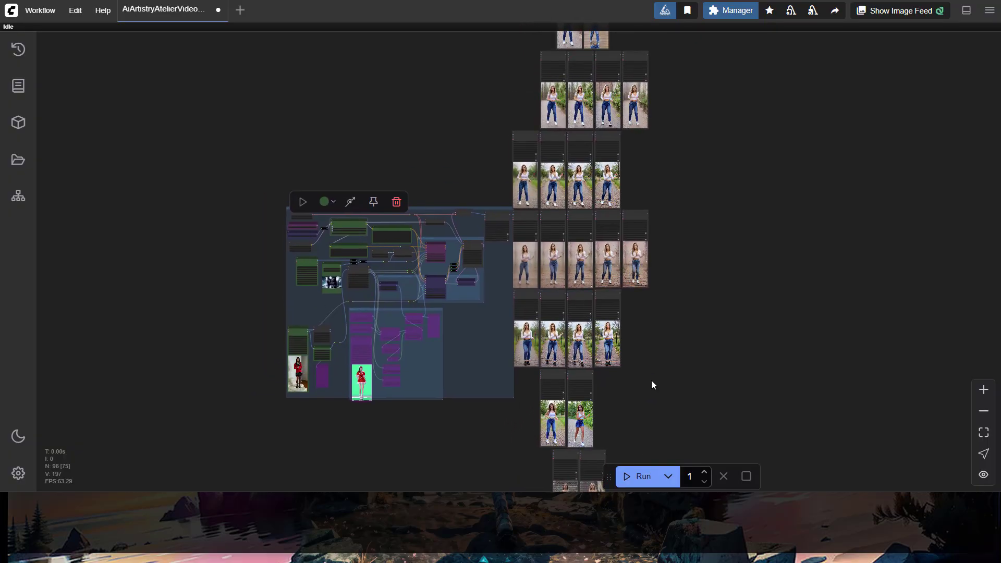
{"action": "scroll", "coordinate": [492, 398], "scroll_direction": "up", "scroll_amount": 5}
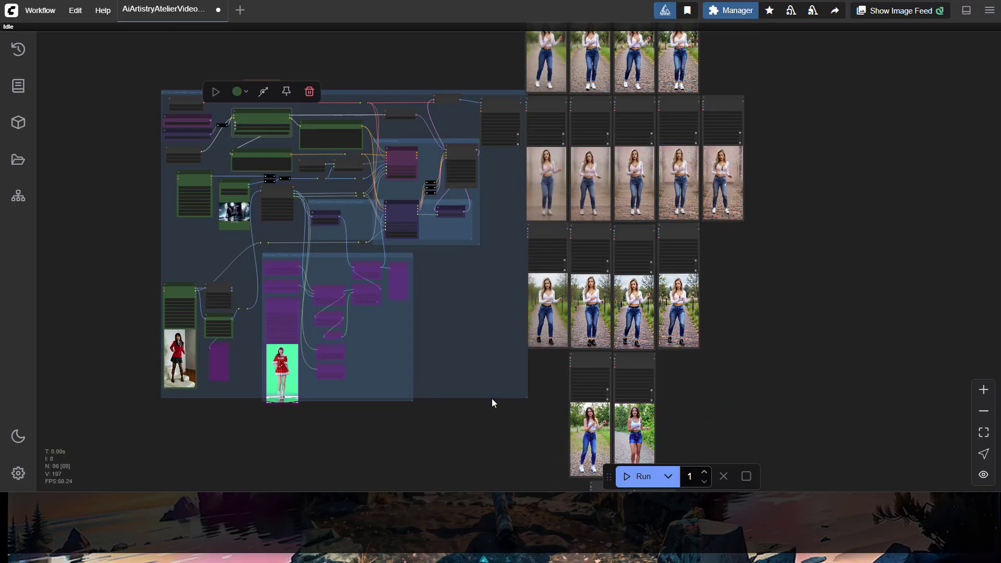
{"action": "left_click_drag", "start_coordinate": [747, 287], "coordinate": [746, 345]}
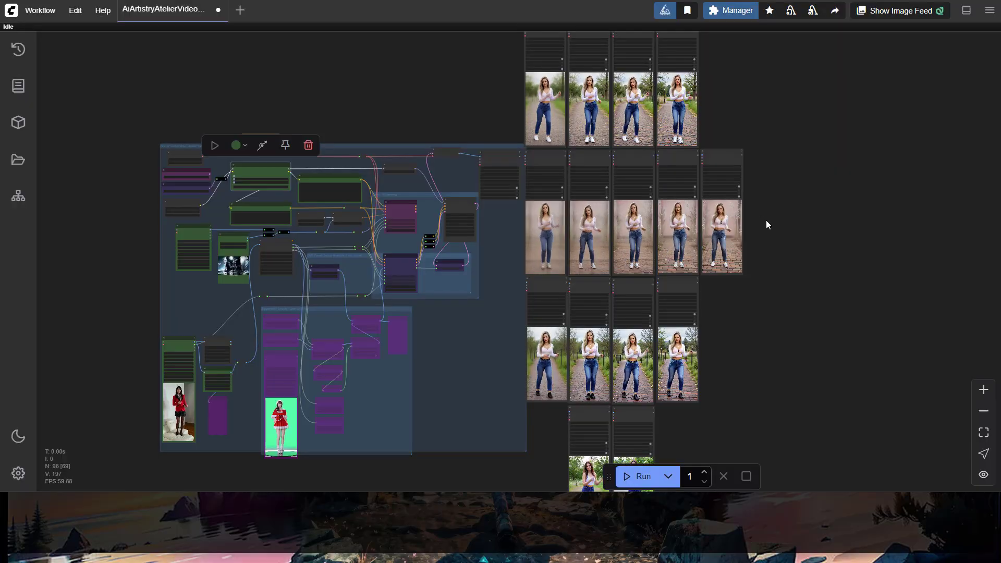
{"action": "scroll", "coordinate": [748, 251], "scroll_direction": "up", "scroll_amount": 2}
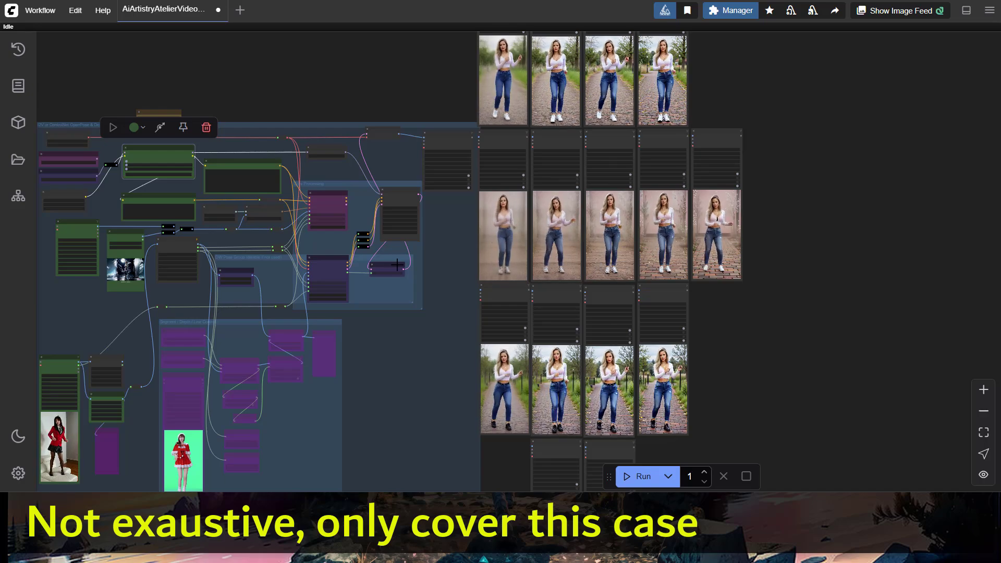
Compare the five-video row with the "Lora 1:1" row directly beneath it
{"action": "scroll", "coordinate": [581, 283], "scroll_direction": "up", "scroll_amount": 6}
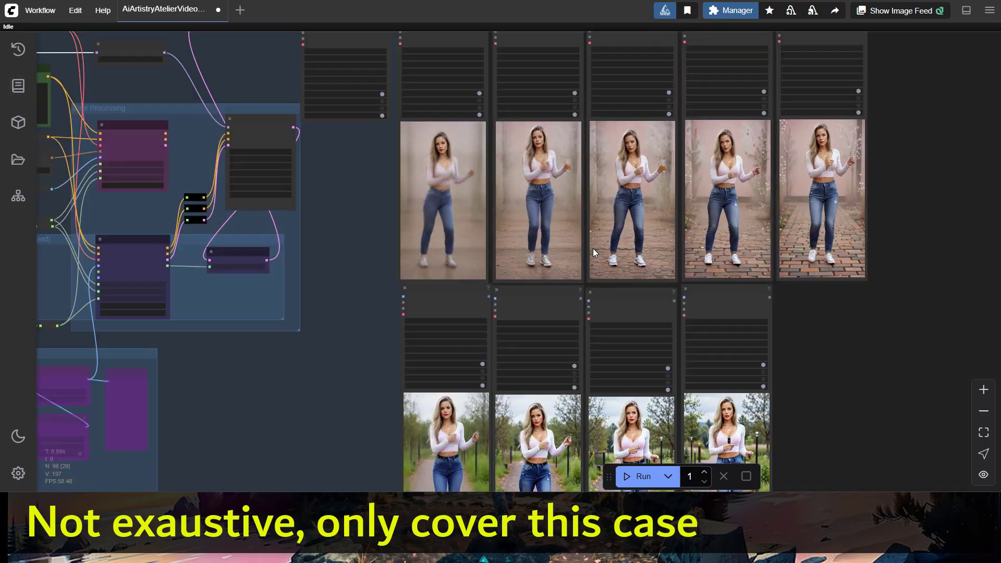
{"action": "scroll", "coordinate": [593, 250], "scroll_direction": "down", "scroll_amount": 3}
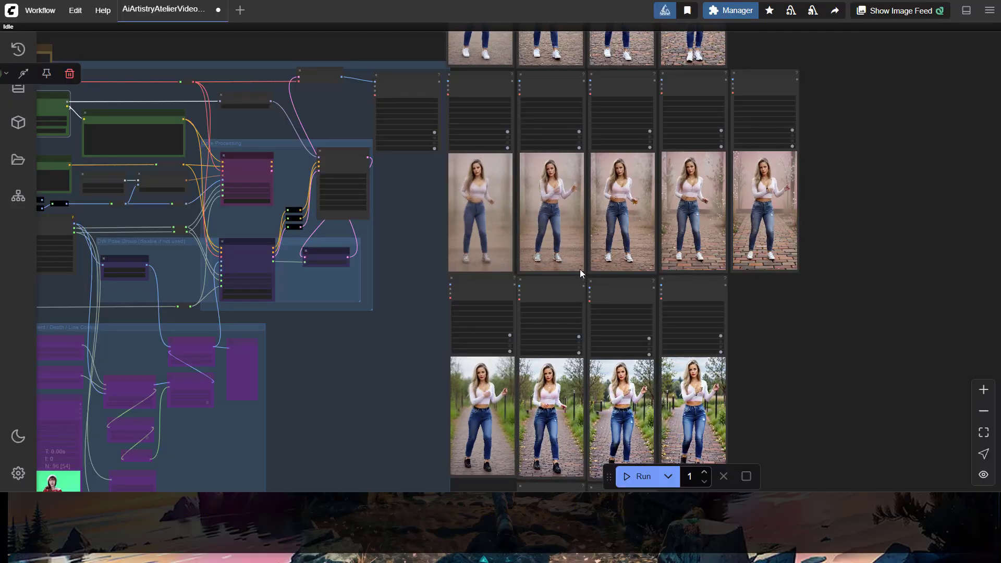
{"action": "left_click_drag", "start_coordinate": [754, 343], "coordinate": [761, 283]}
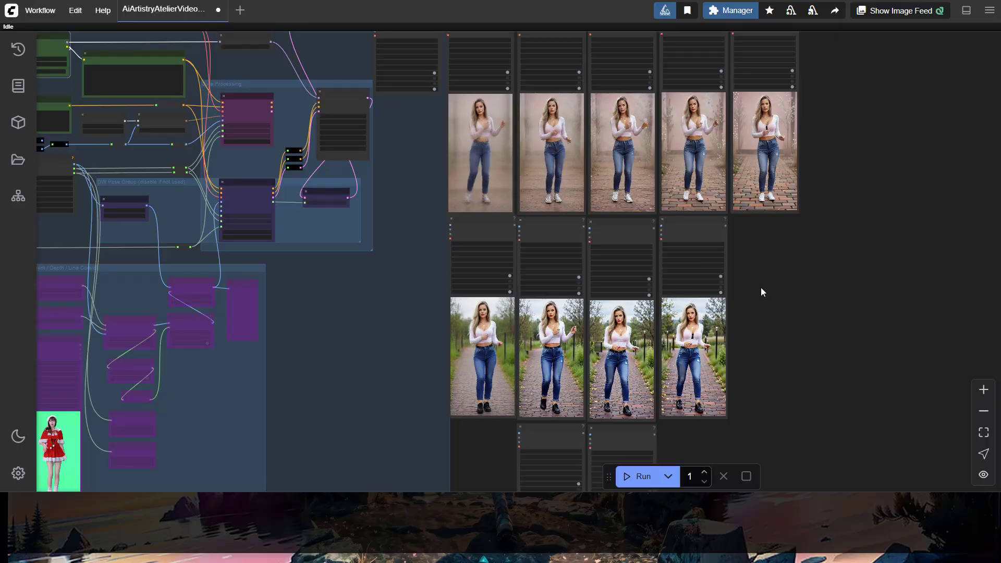
{"action": "left_click_drag", "start_coordinate": [744, 321], "coordinate": [746, 289]}
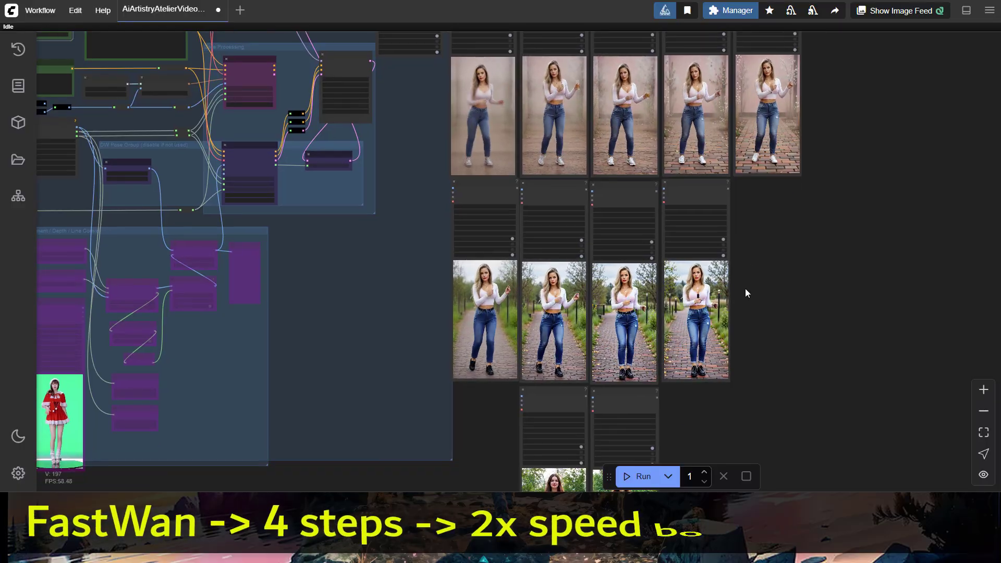
Examine the four "Lora 1:1" videos up close once more, and view them together with the neighbouring result rows
{"action": "scroll", "coordinate": [746, 292], "scroll_direction": "up", "scroll_amount": 7}
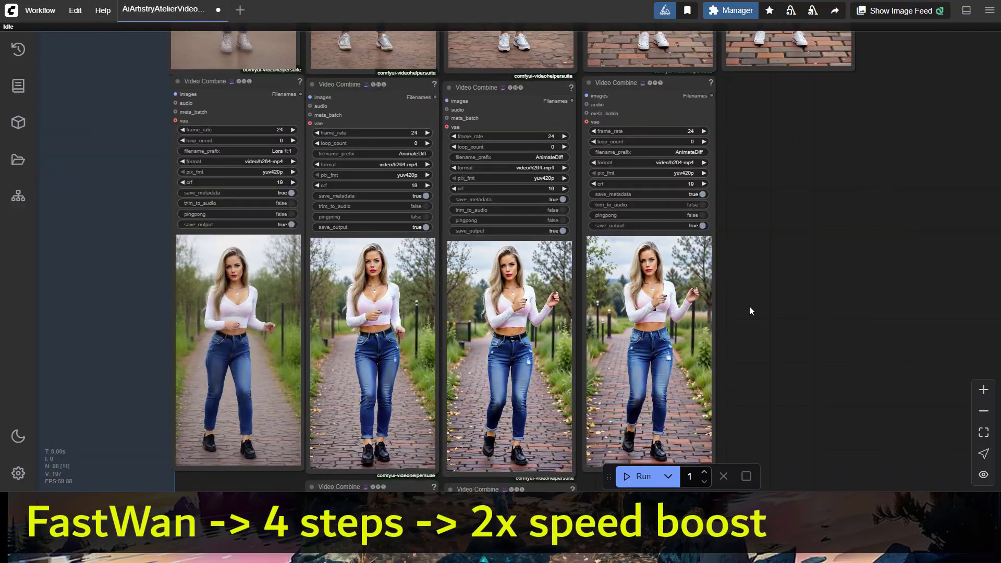
{"action": "left_click_drag", "start_coordinate": [750, 307], "coordinate": [751, 290]}
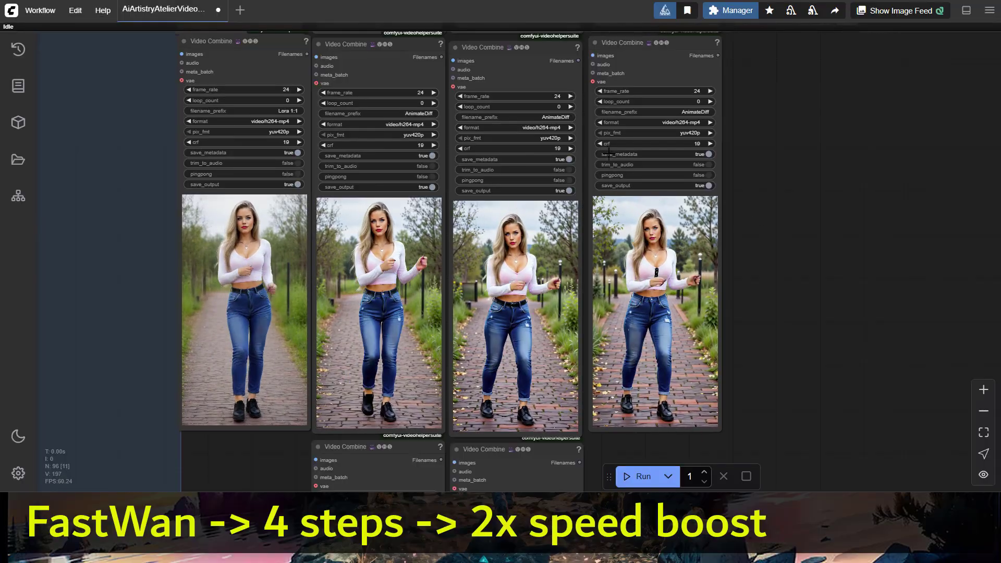
{"action": "left_click_drag", "start_coordinate": [798, 163], "coordinate": [798, 174]}
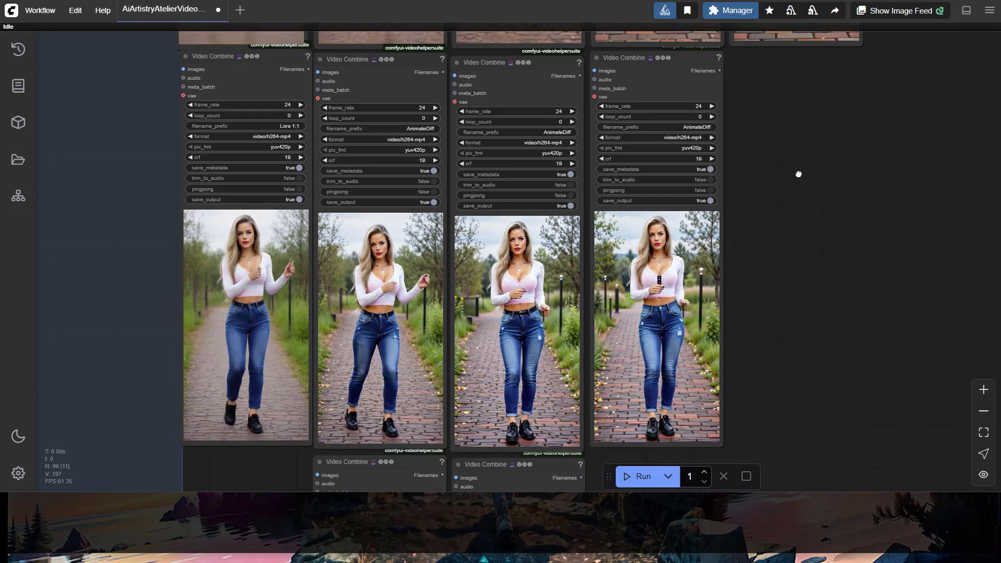
{"action": "scroll", "coordinate": [799, 173], "scroll_direction": "down", "scroll_amount": 2}
{"action": "scroll", "coordinate": [799, 173], "scroll_direction": "down", "scroll_amount": 3}
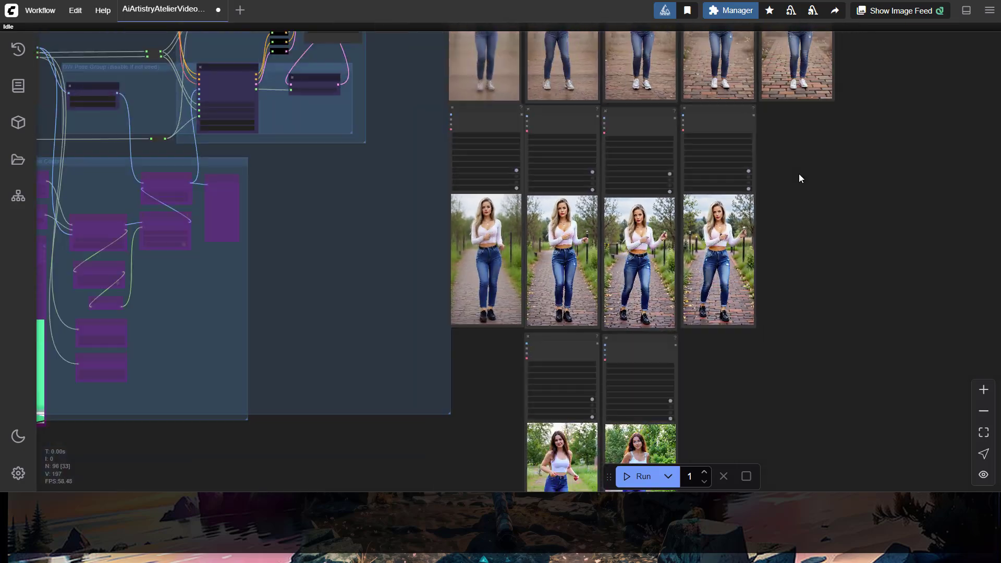
{"action": "left_click_drag", "start_coordinate": [799, 176], "coordinate": [805, 291]}
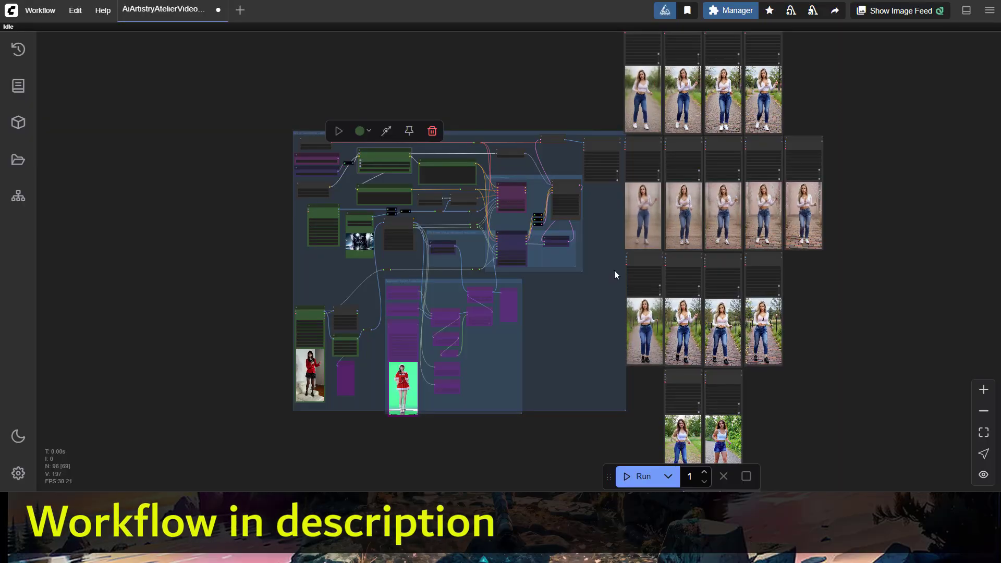
Review the Power Lora Loader with its model loader and prompt nodes, and return to an overview of the workflow and results
{"action": "scroll", "coordinate": [614, 267], "scroll_direction": "up", "scroll_amount": 3}
{"action": "scroll", "coordinate": [298, 149], "scroll_direction": "up", "scroll_amount": 10}
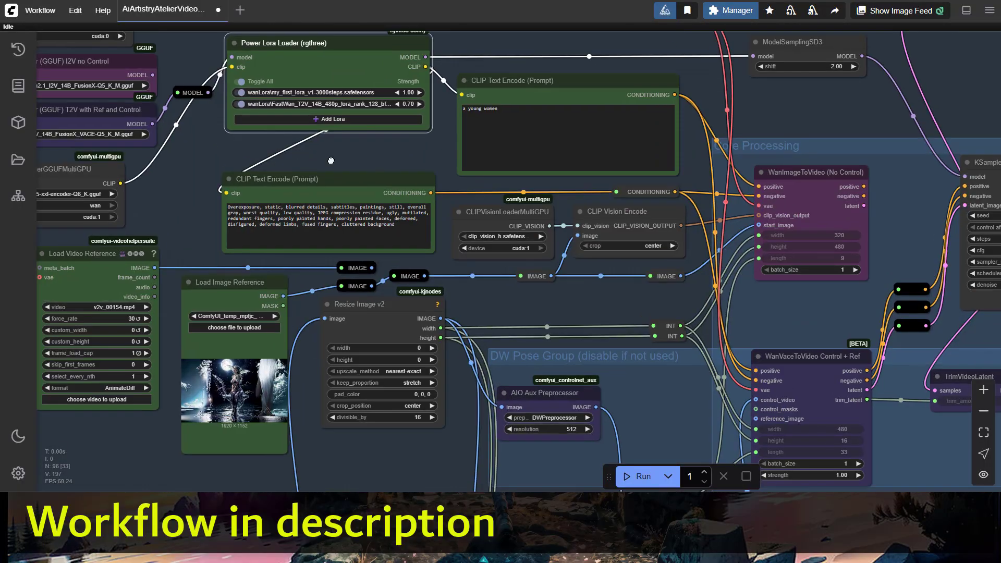
{"action": "left_click_drag", "start_coordinate": [331, 161], "coordinate": [437, 208]}
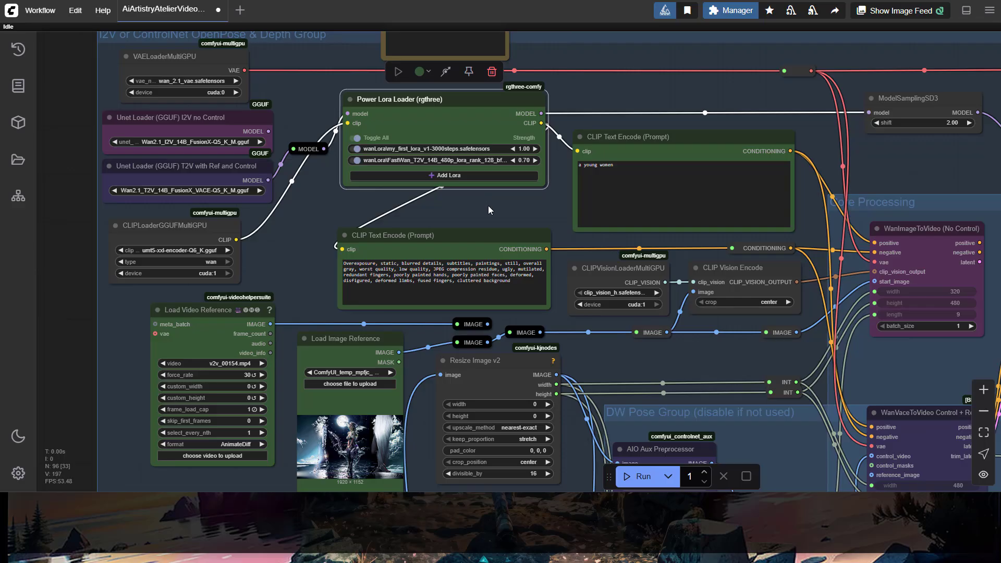
{"action": "left_click_drag", "start_coordinate": [488, 206], "coordinate": [474, 203]}
{"action": "scroll", "coordinate": [475, 206], "scroll_direction": "down", "scroll_amount": 12}
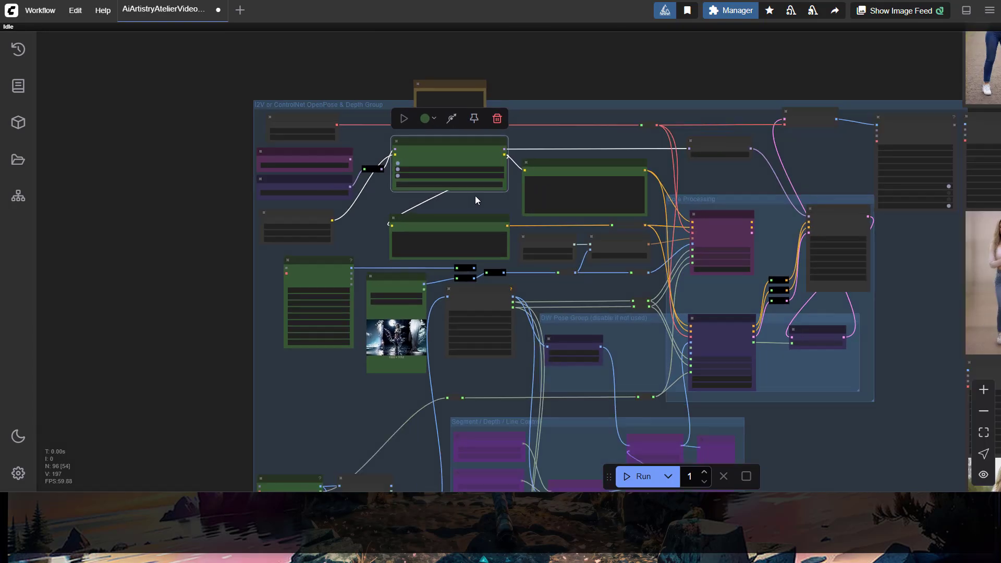
{"action": "scroll", "coordinate": [474, 200], "scroll_direction": "down", "scroll_amount": 5}
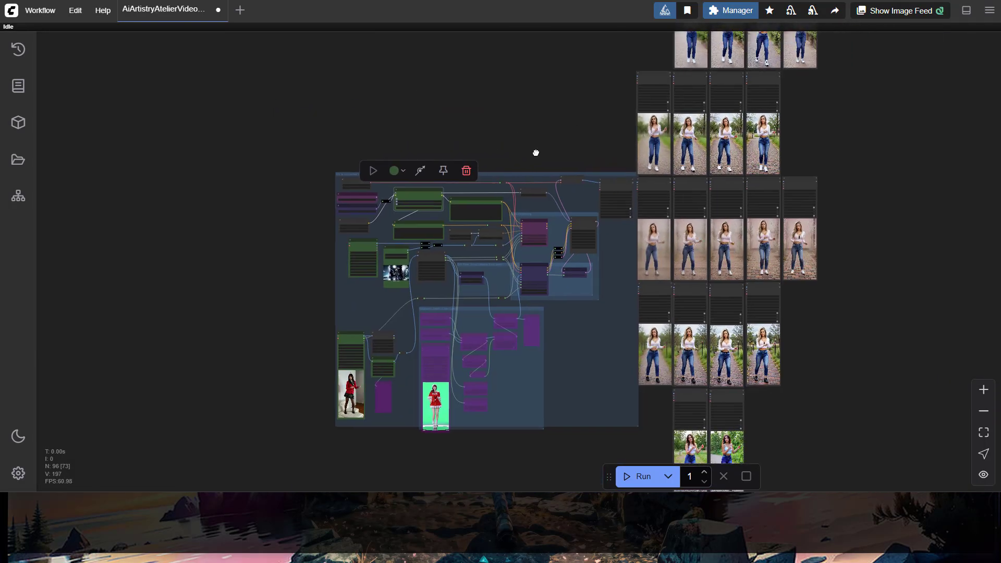